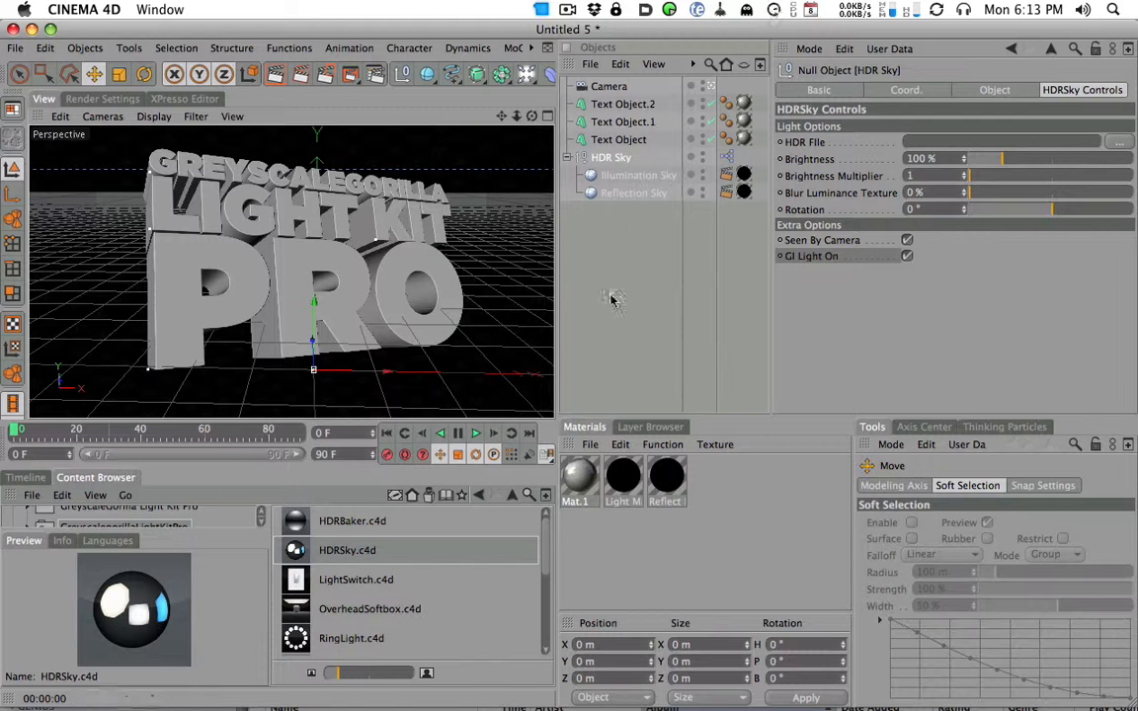
Step: Test-render the view and load ThreeSoftboxthingReflection.hdr from the Desktop as the HDR Sky's HDR file
click(275, 74)
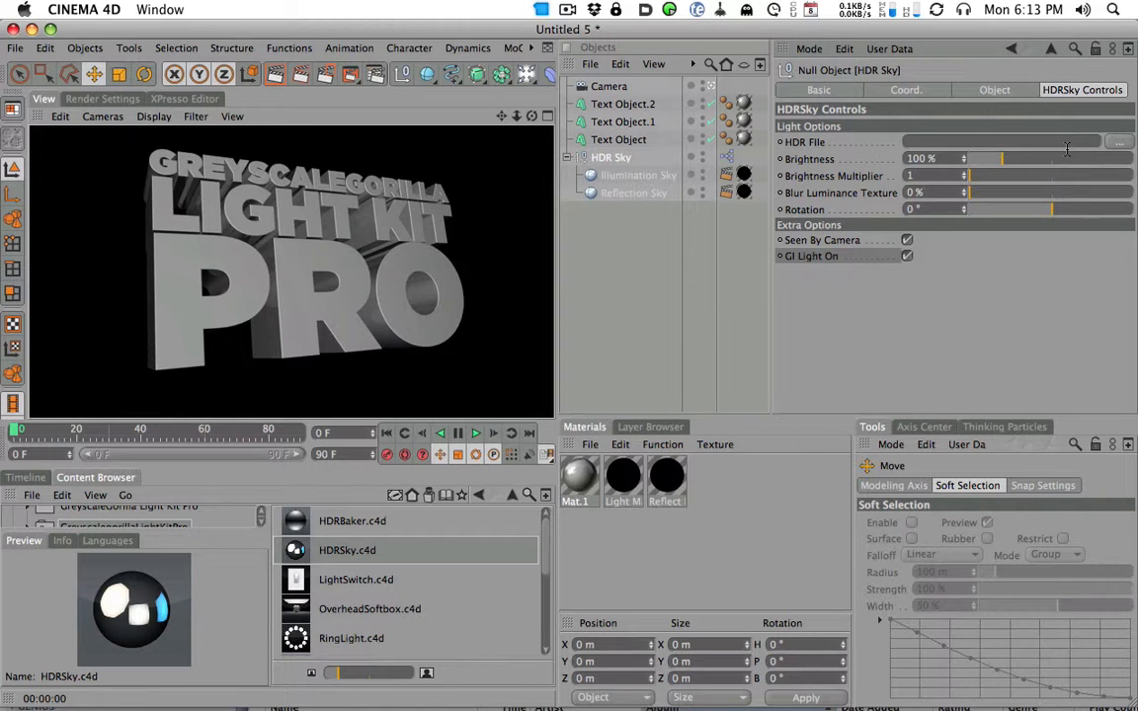
click(1116, 144)
click(1117, 149)
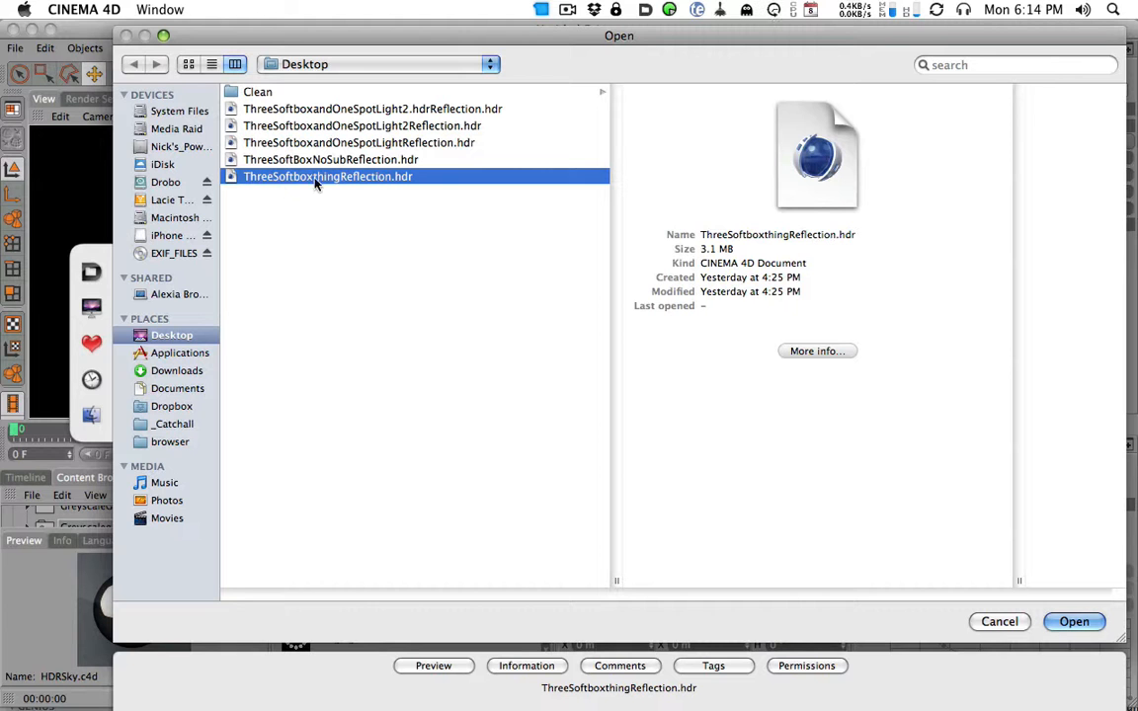
click(1092, 625)
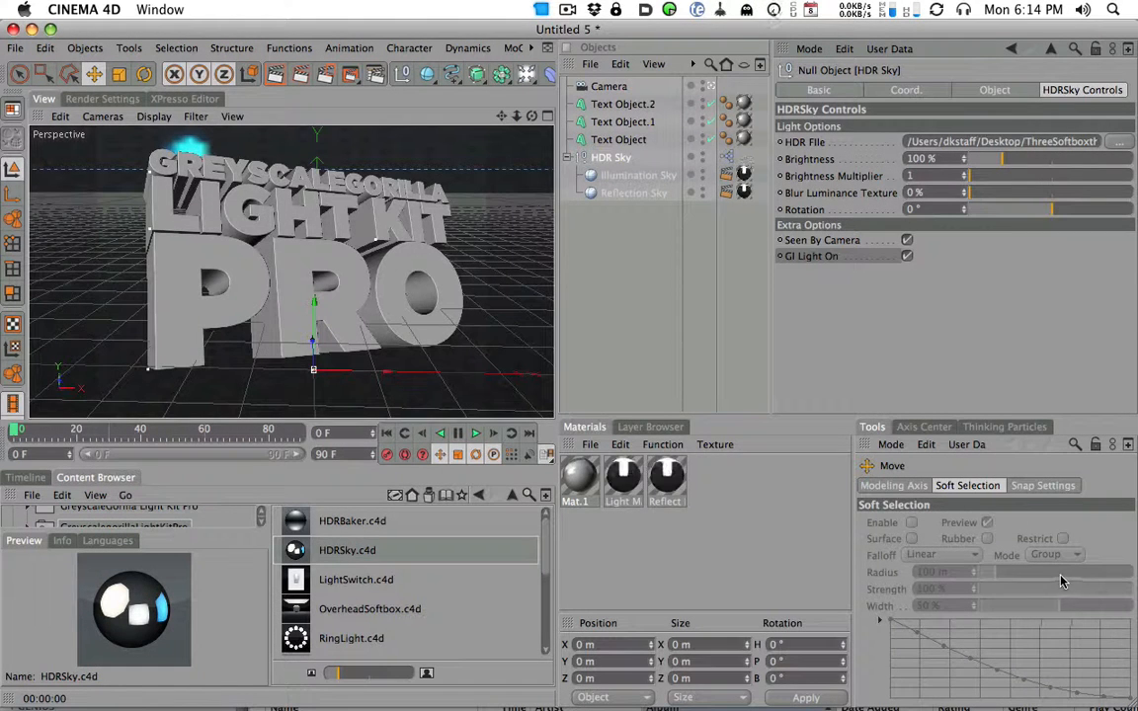
Step: Examine the light shapes of the loaded HDR environment around the 3D text from several angles
alt+right_drag(461, 224, 137, 247)
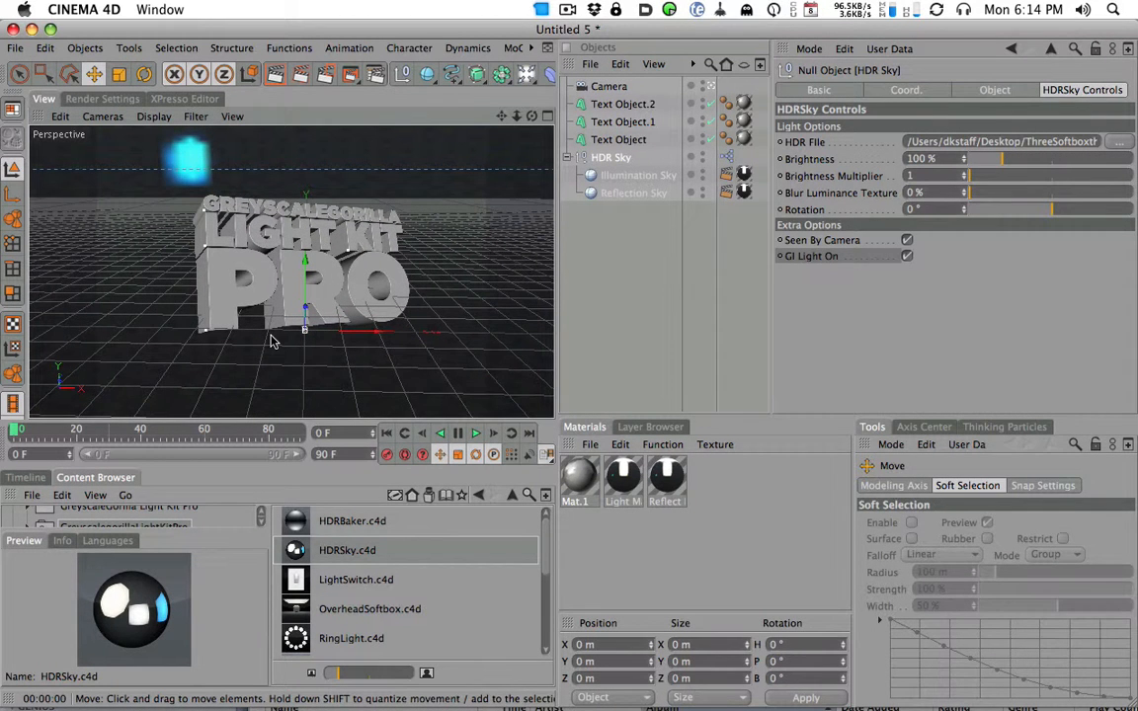
alt+drag(299, 261, 553, 267)
alt+drag(527, 192, 151, 158)
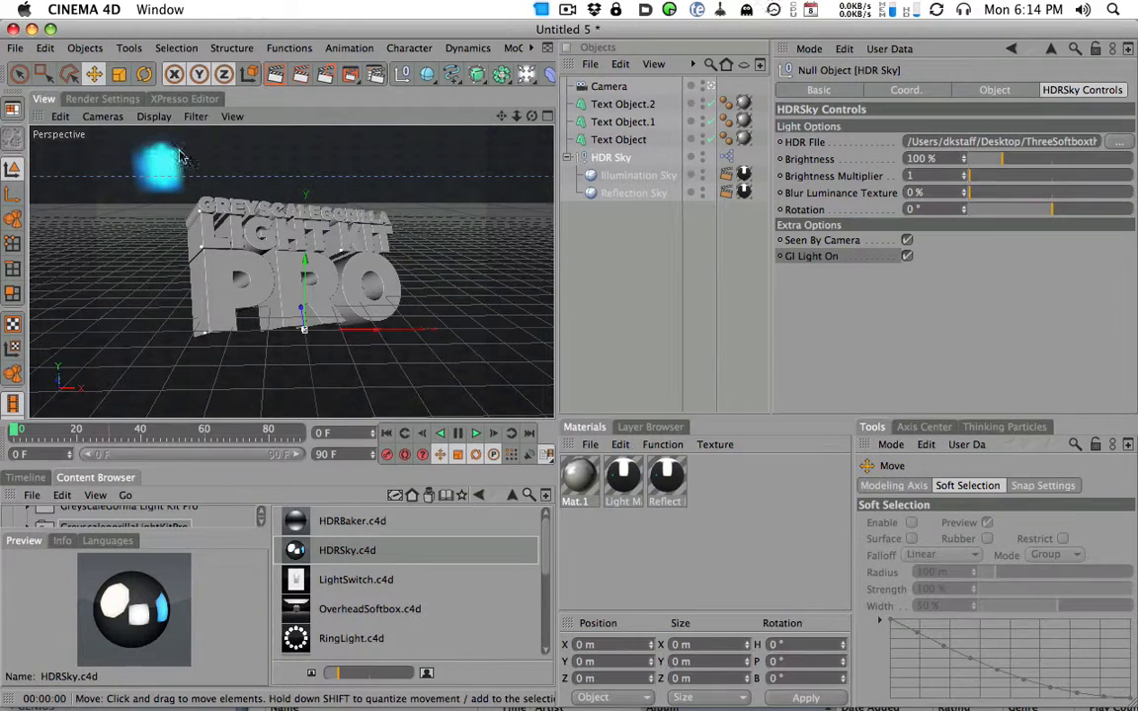
alt+drag(447, 173, 414, 574)
alt+drag(438, 425, 332, 304)
alt+right_drag(332, 303, 1047, 109)
alt+drag(450, 250, 302, 255)
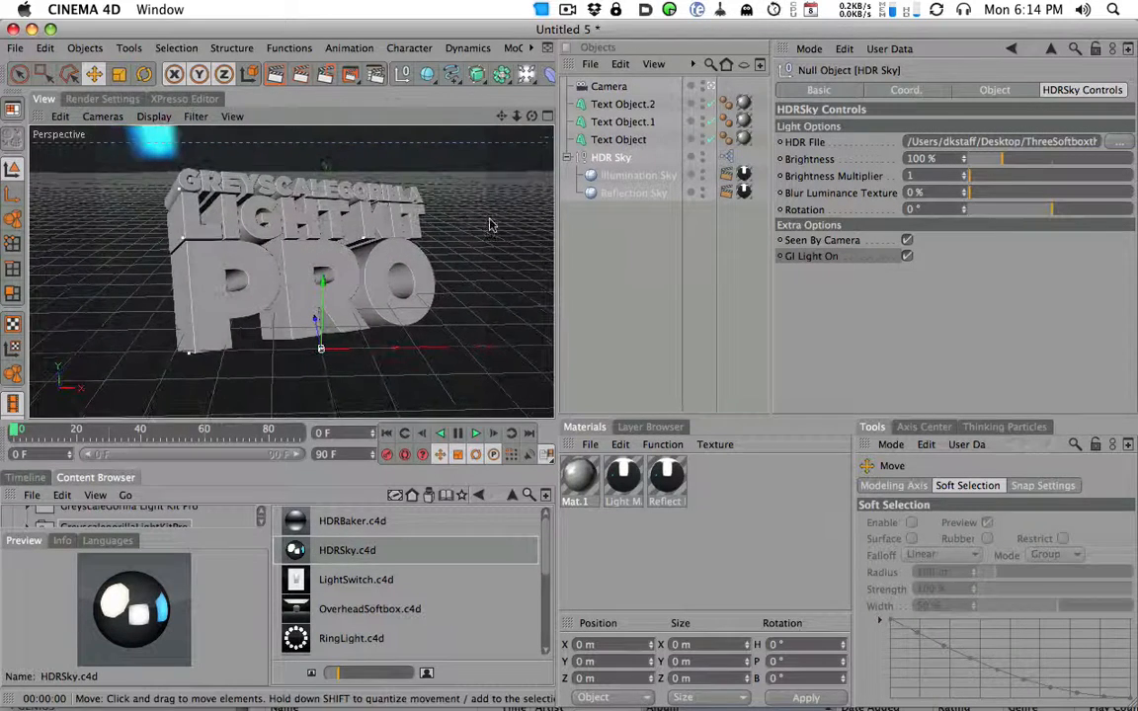
Step: Collapse the HDR Sky hierarchy and test-render the 3D text with the loaded HDR environment
click(568, 158)
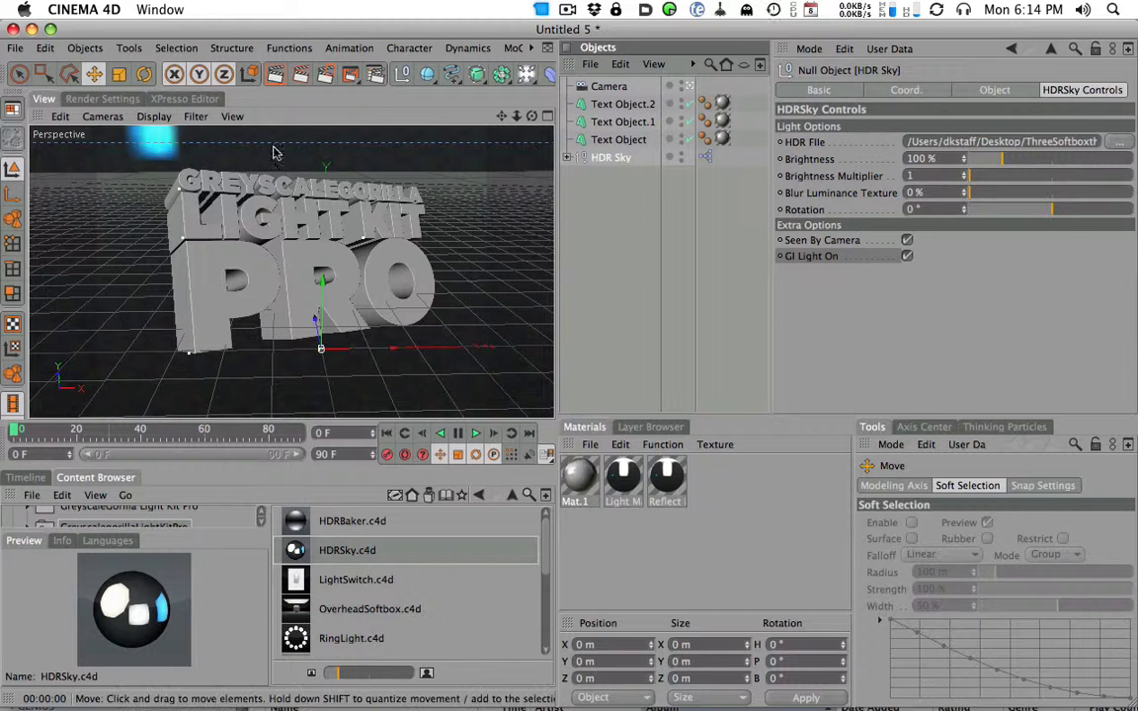
click(275, 78)
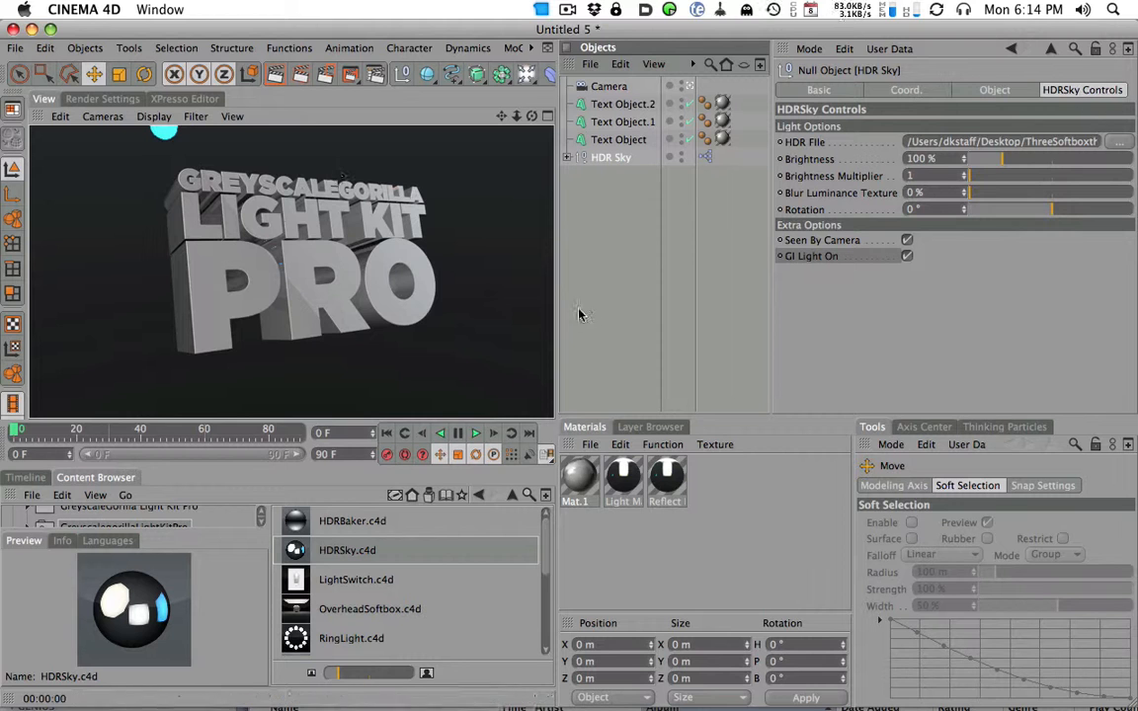
click(87, 99)
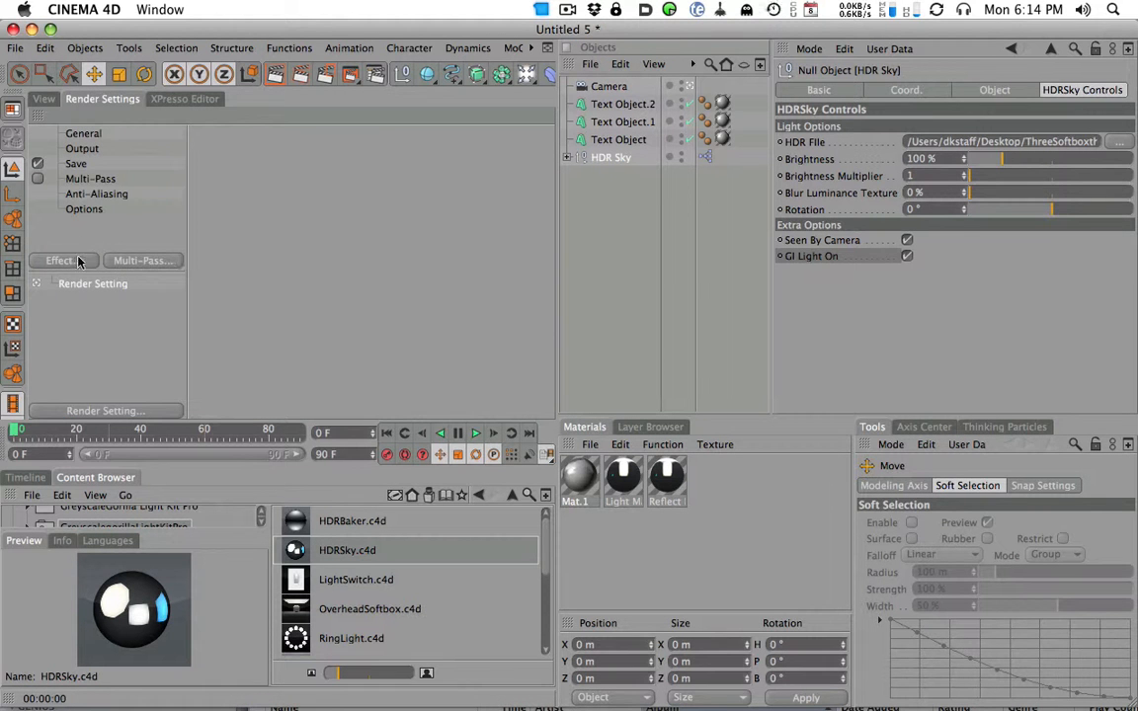
click(44, 99)
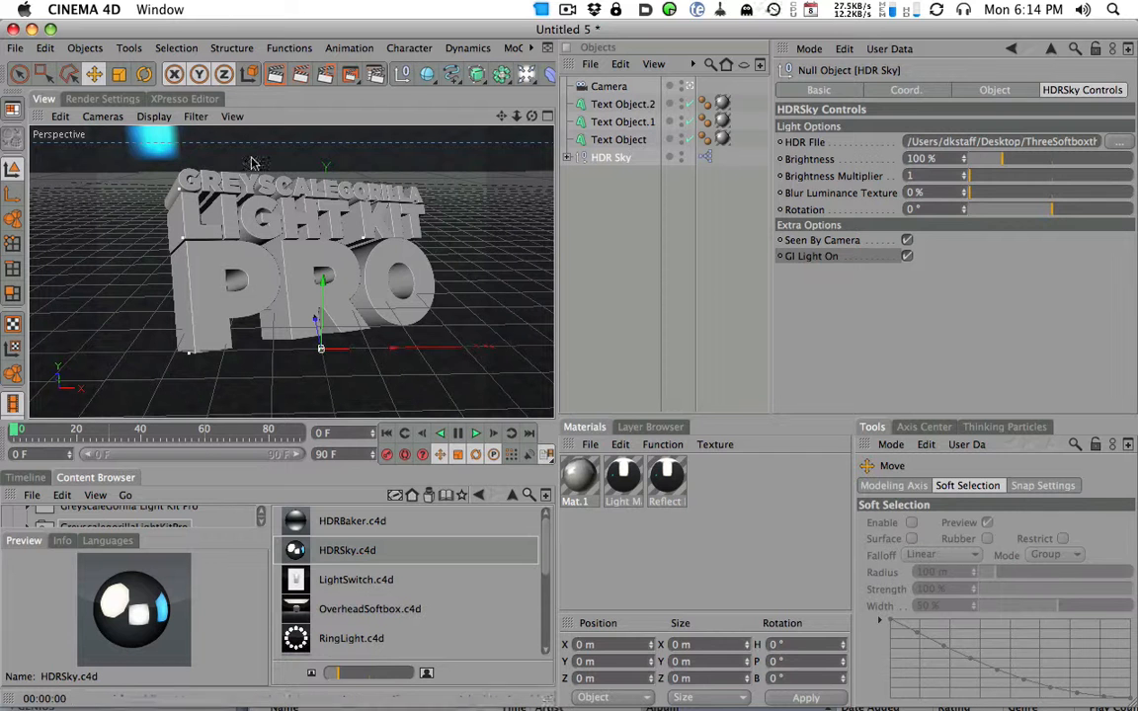
alt+drag(258, 175, 400, 192)
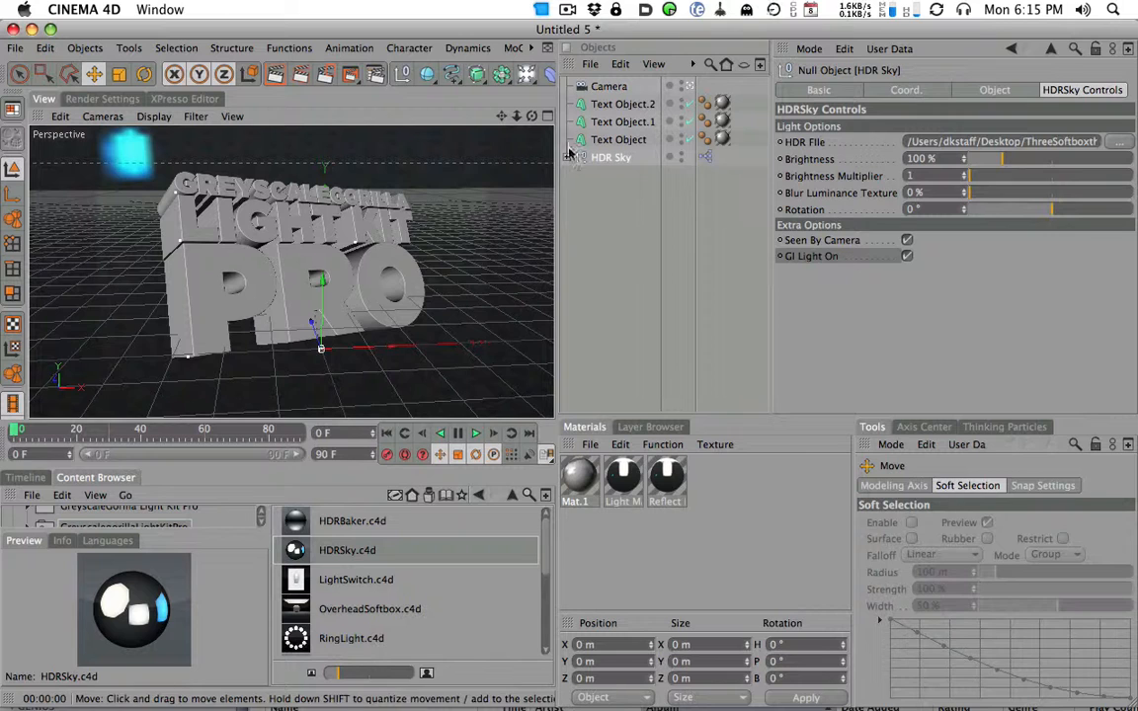
alt+drag(416, 259, 443, 259)
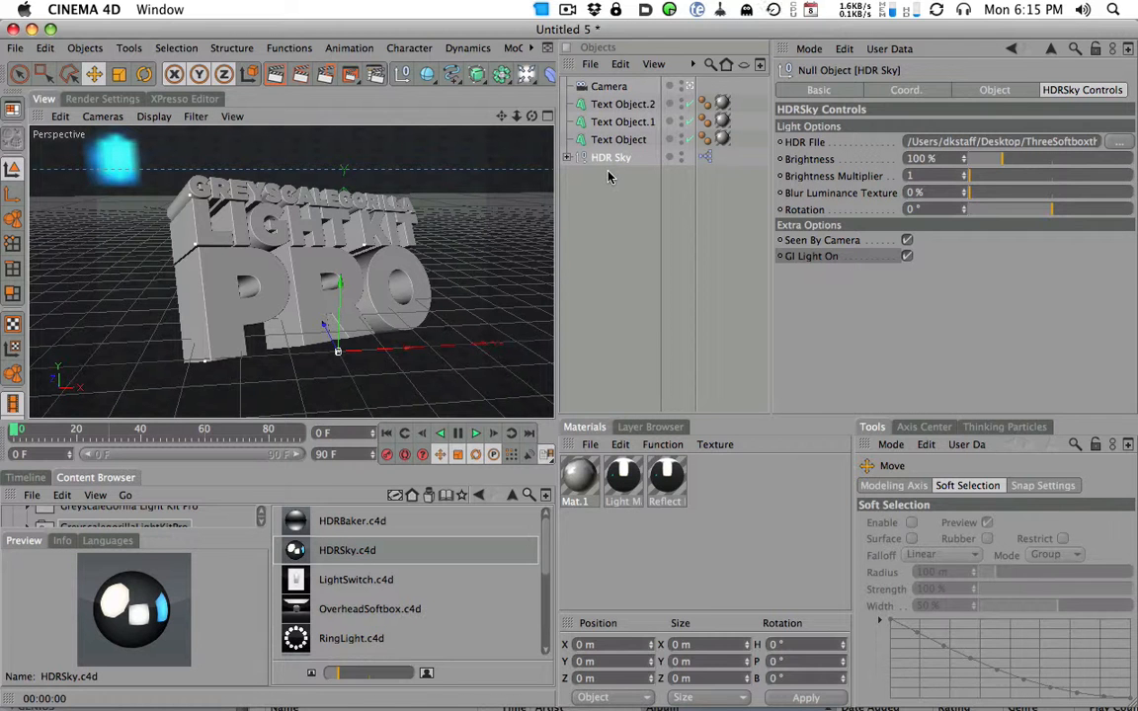
Step: Add the Global Illumination effect to the render settings and set its GI mode to IR + QMC (Still Image)
click(103, 98)
click(59, 260)
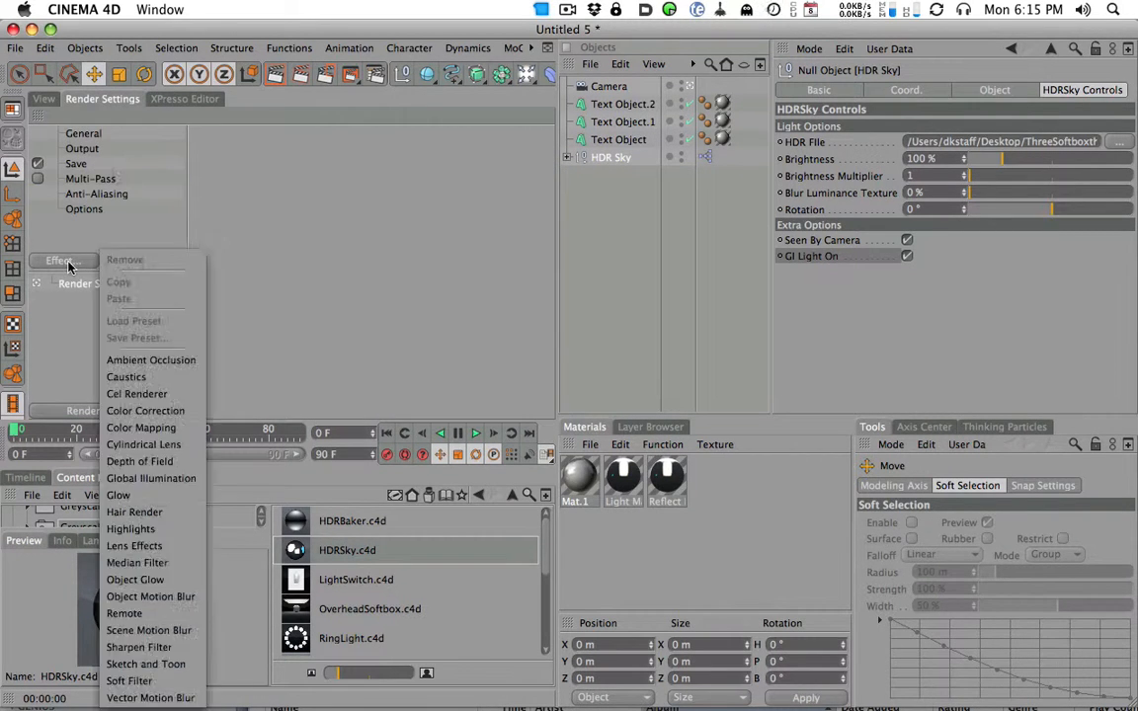
click(151, 478)
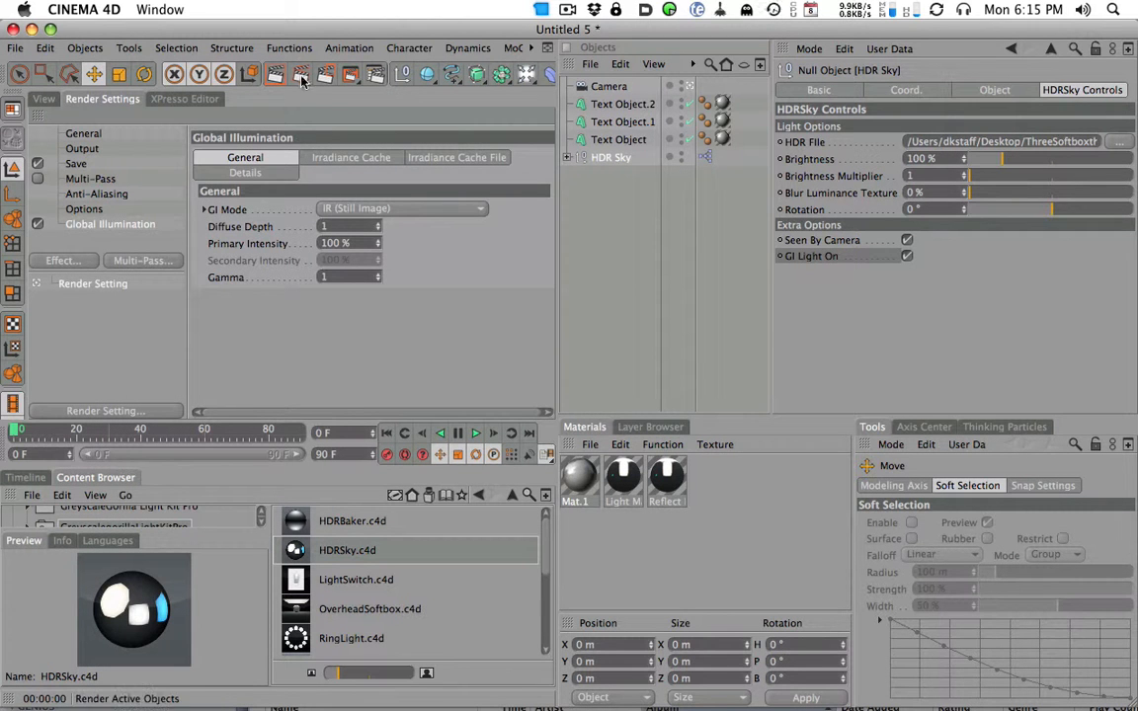
click(336, 210)
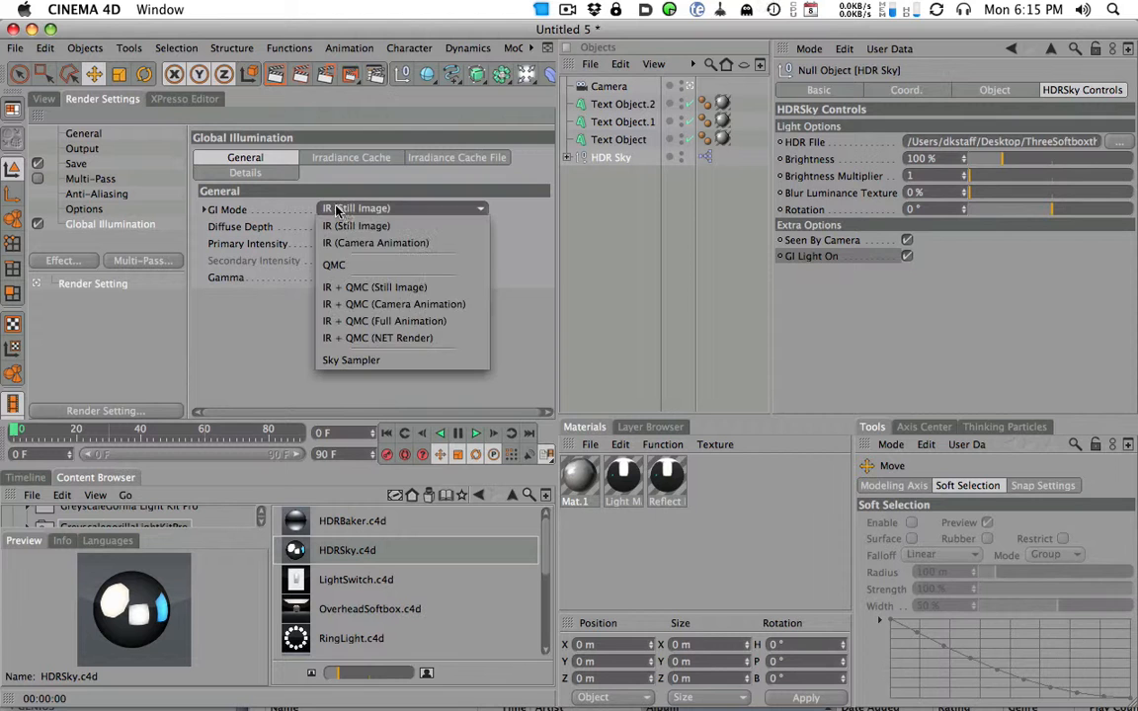
click(393, 288)
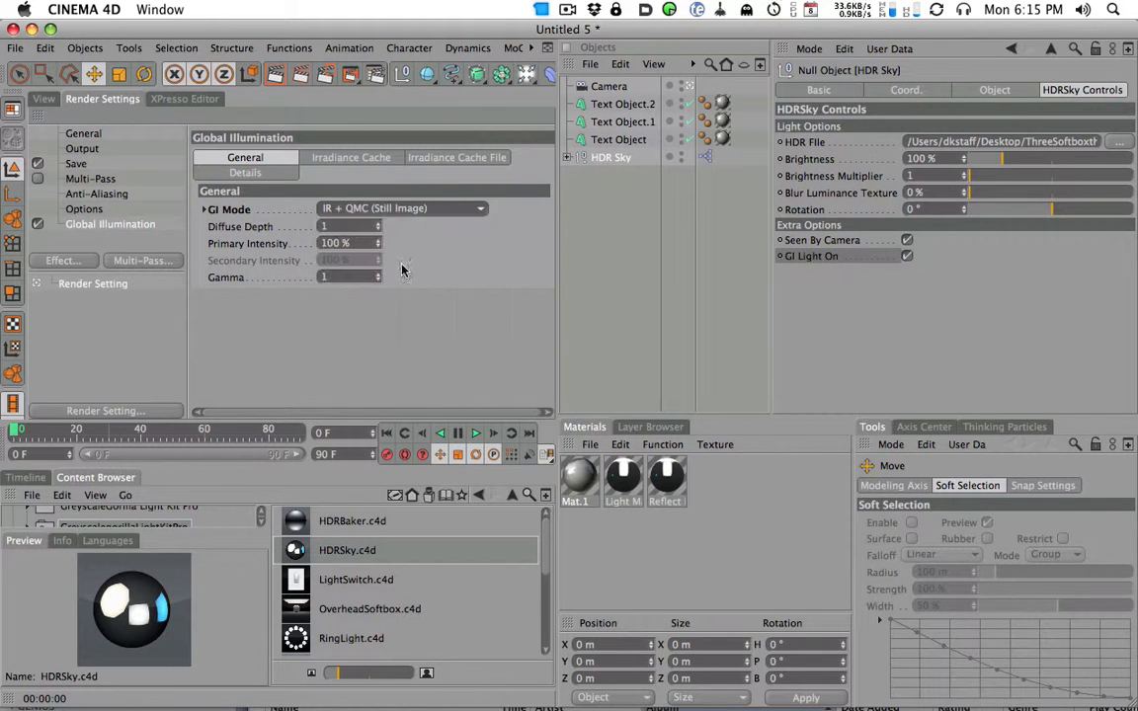
click(387, 208)
click(258, 350)
click(384, 210)
click(330, 207)
click(333, 208)
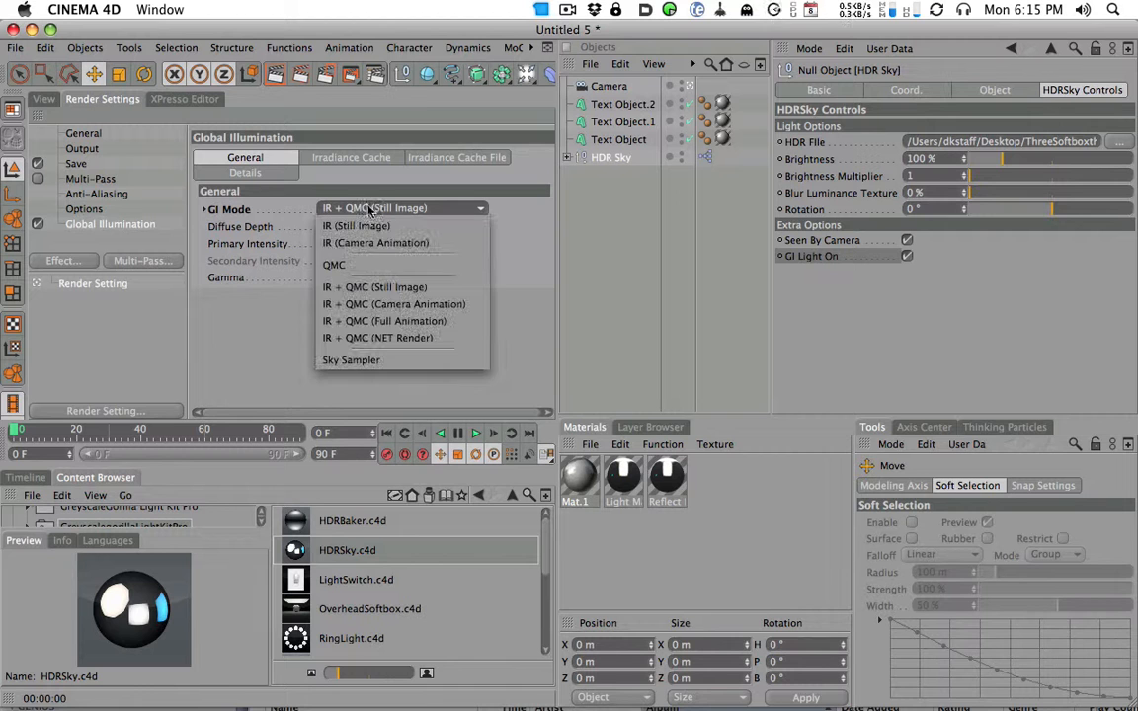
click(388, 288)
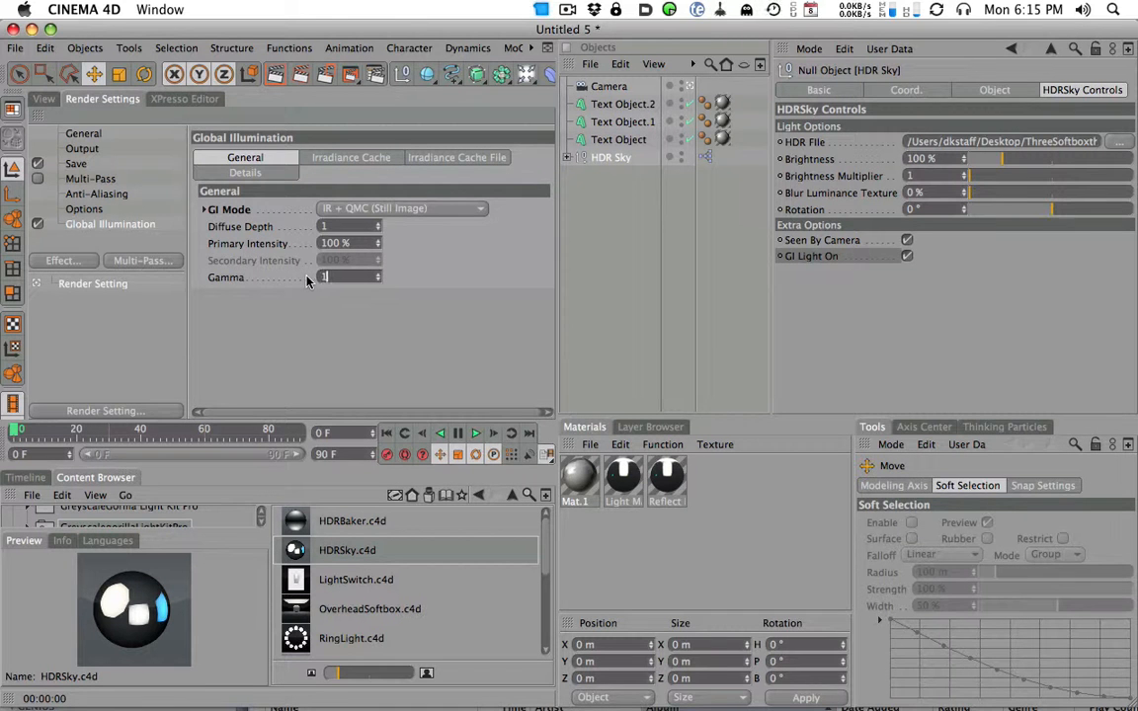
Step: Set the Global Illumination gamma to 1.8 and return to the perspective view
key(Return)
click(339, 162)
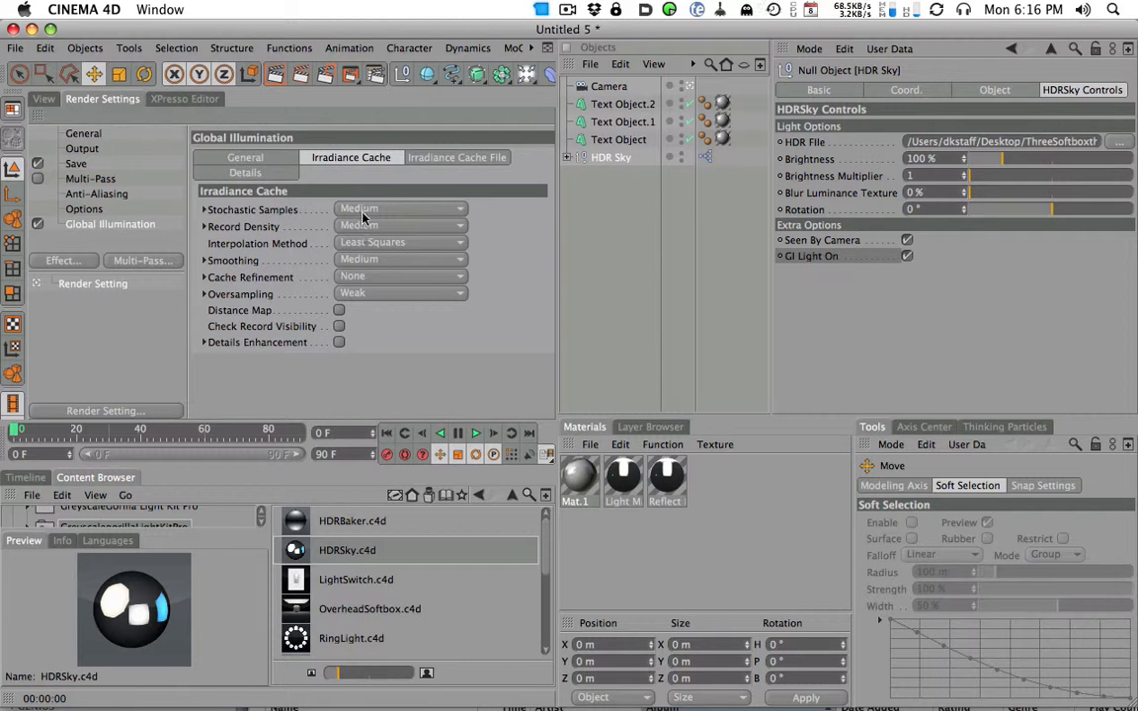
click(42, 99)
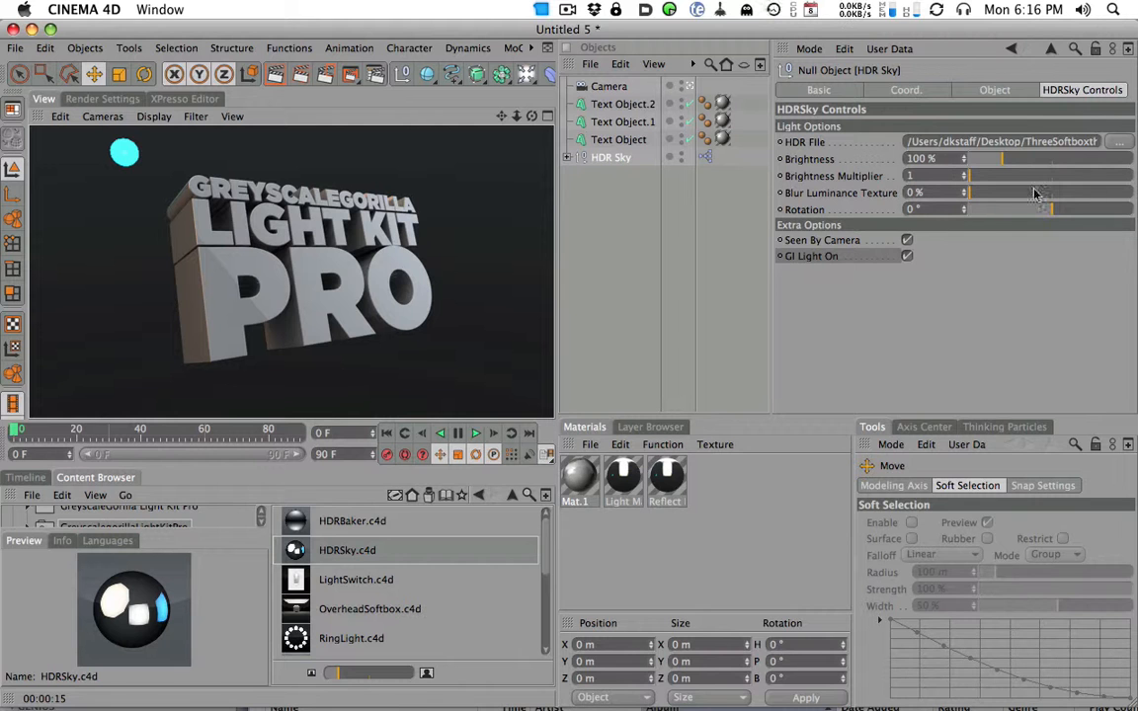
Step: Set the HDR Sky brightness to 214% and start a test render of the view
drag(1003, 161, 1039, 168)
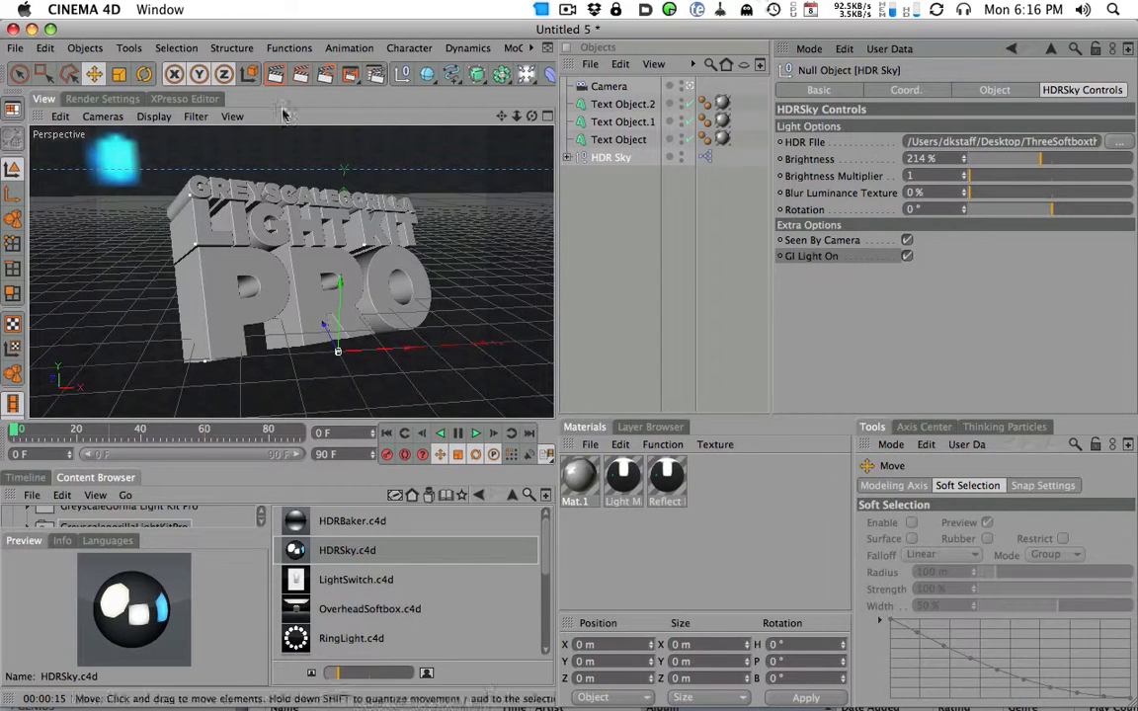
click(275, 74)
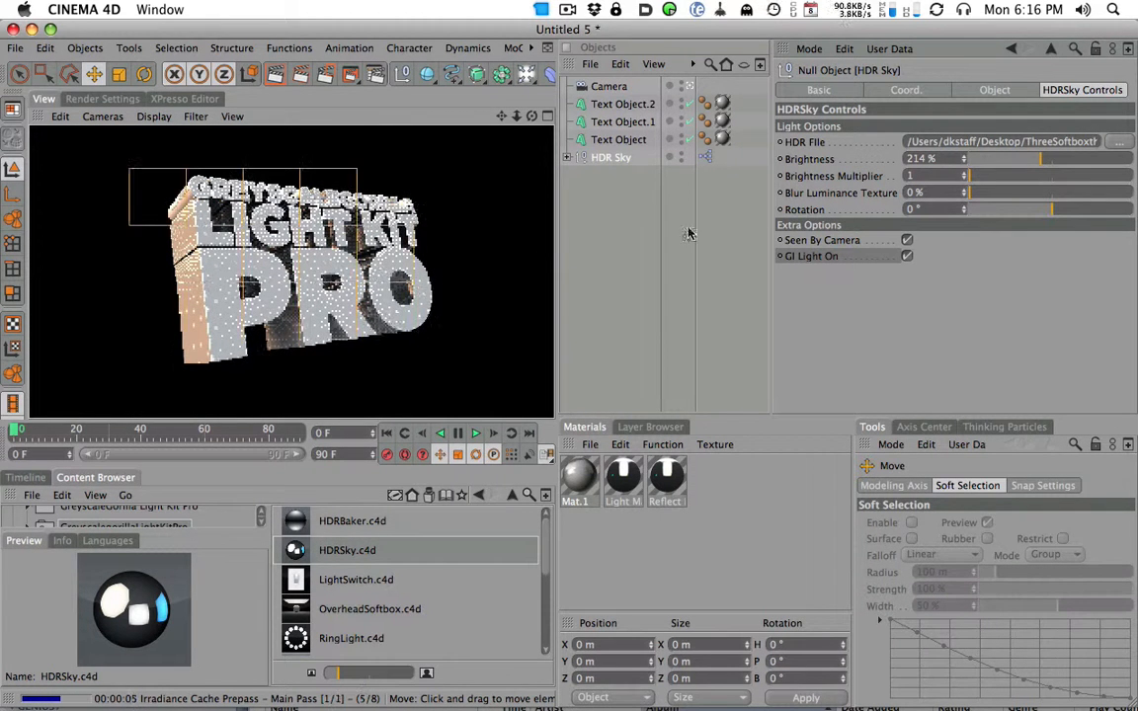
Step: Set the Irradiance Cache's stochastic samples and record density to Low
click(105, 100)
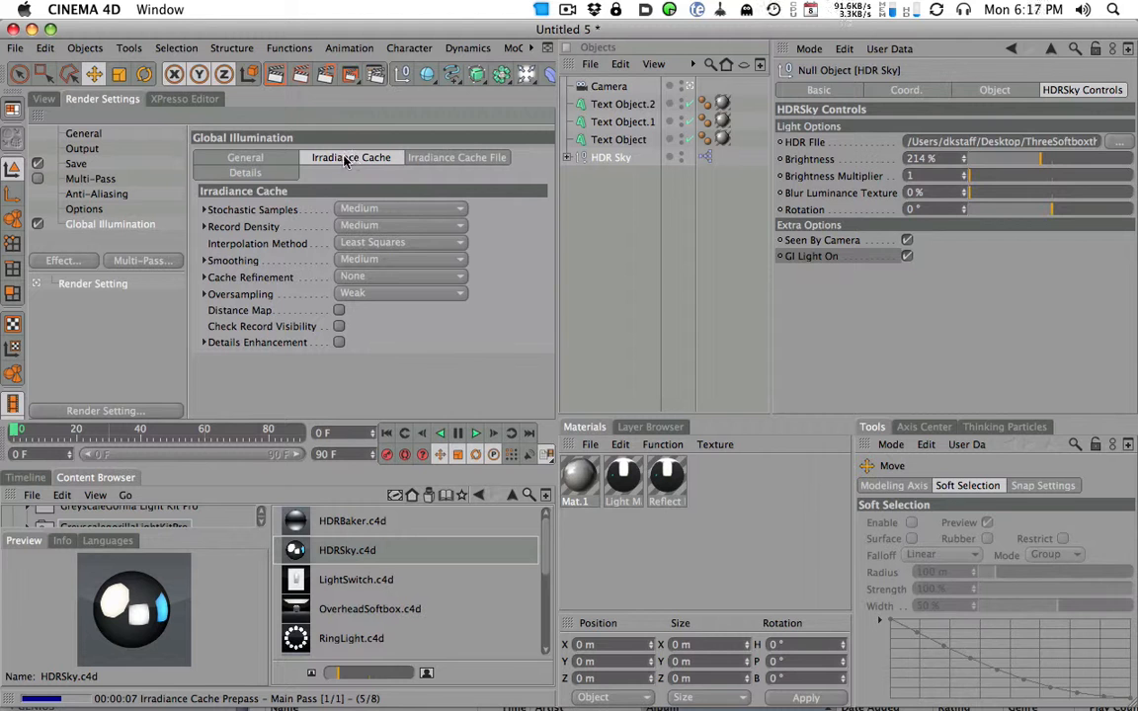
click(341, 206)
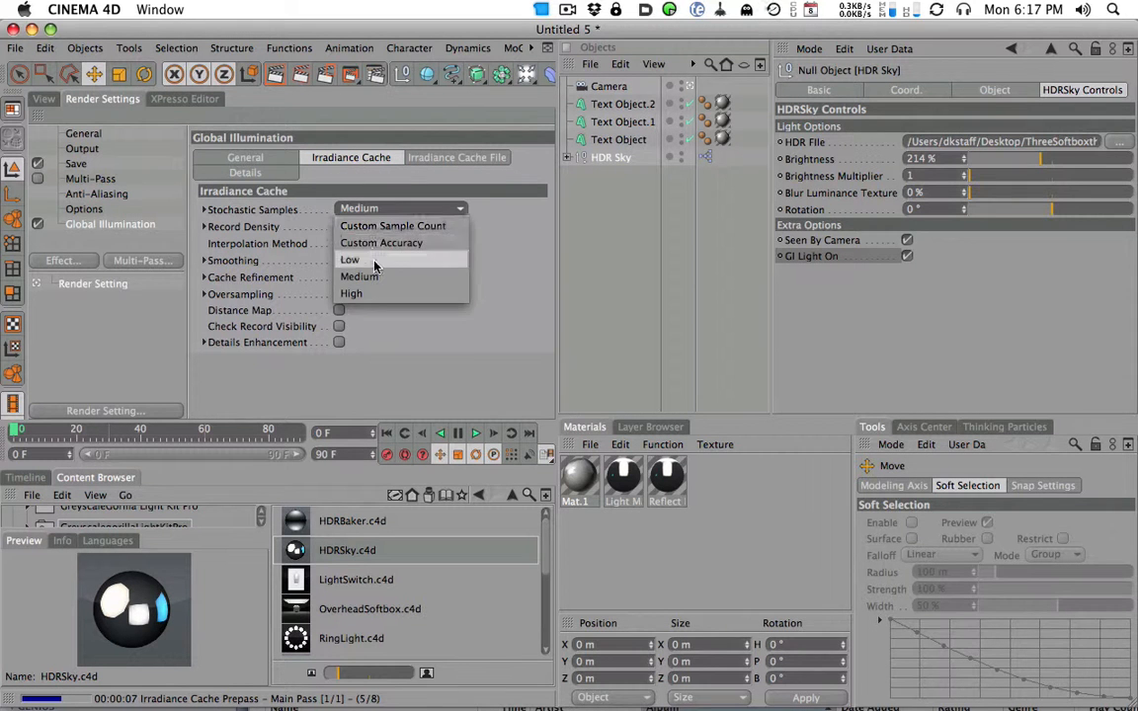
click(351, 252)
click(375, 227)
click(387, 276)
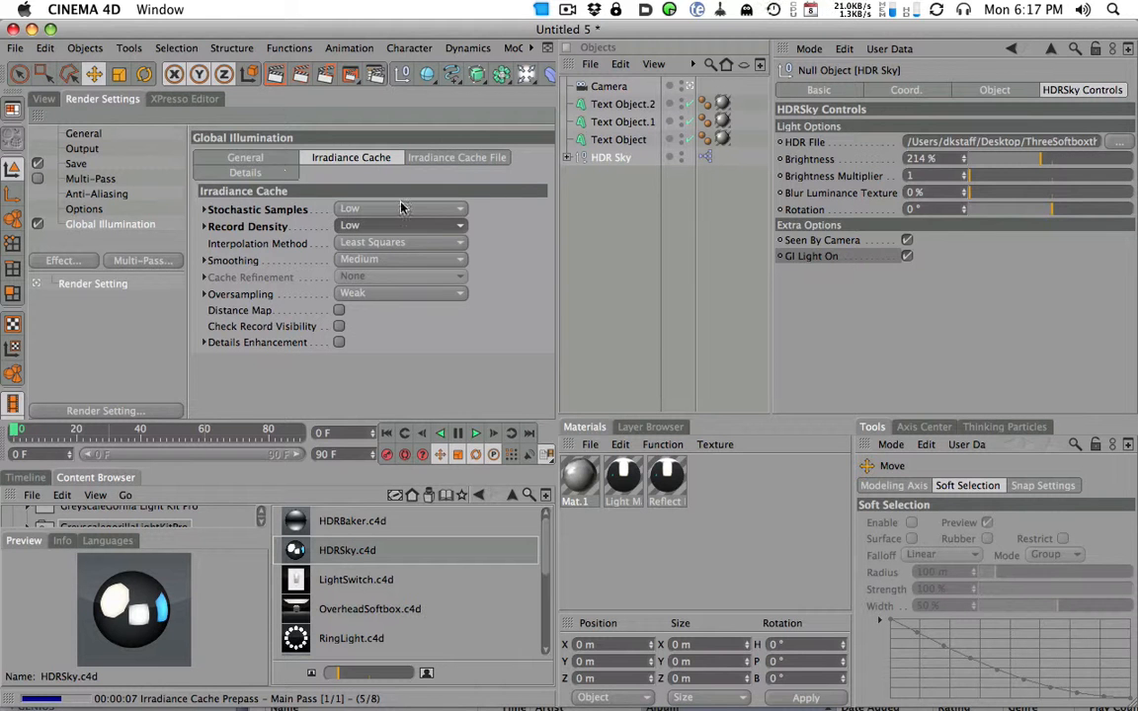
Step: Review the general and irradiance cache settings of the Global Illumination effect
click(276, 160)
click(345, 160)
click(249, 158)
click(334, 159)
click(245, 158)
click(323, 160)
click(285, 159)
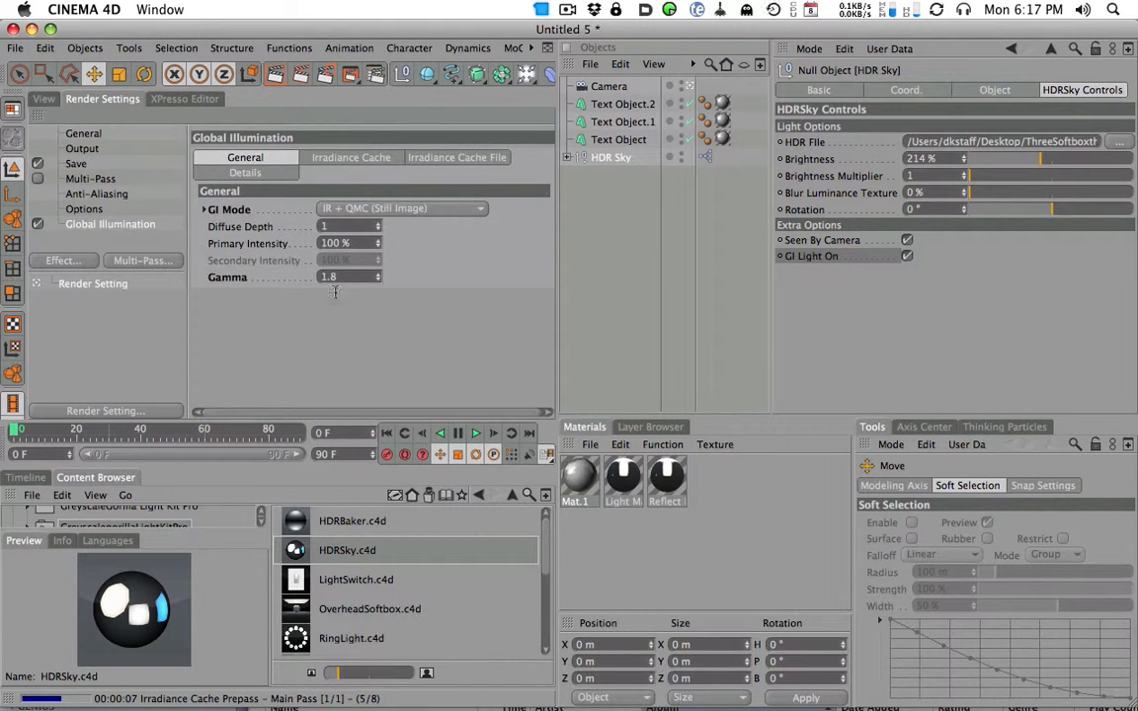
click(342, 160)
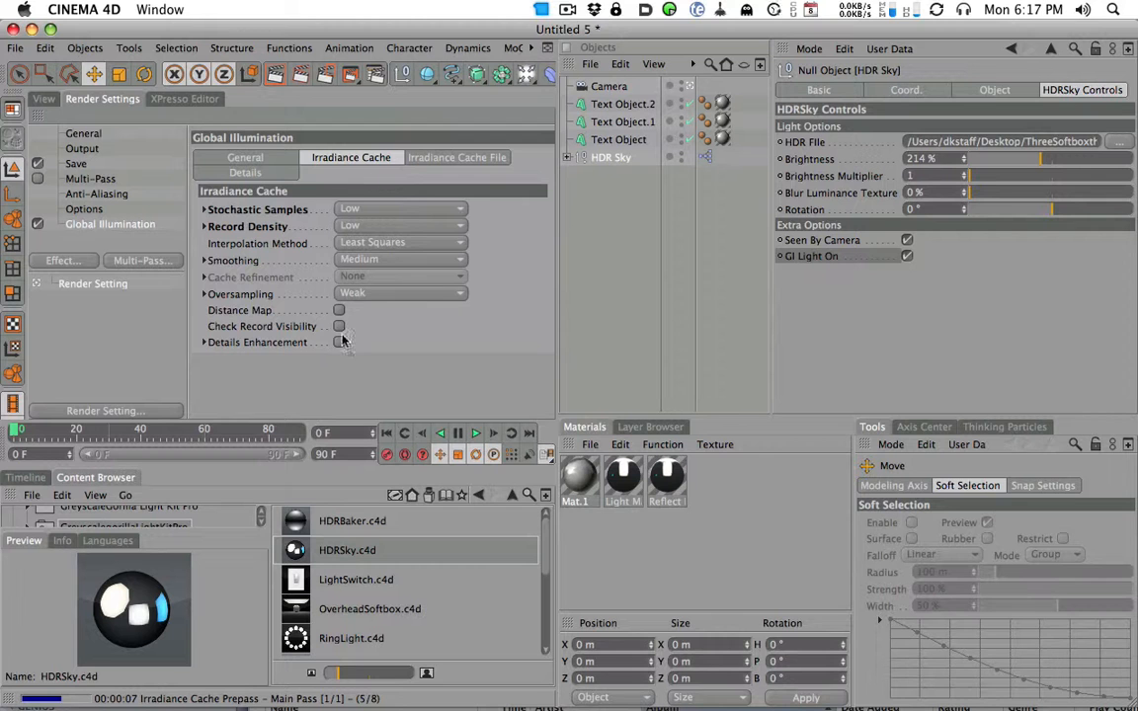
click(242, 156)
click(329, 160)
click(280, 159)
click(46, 99)
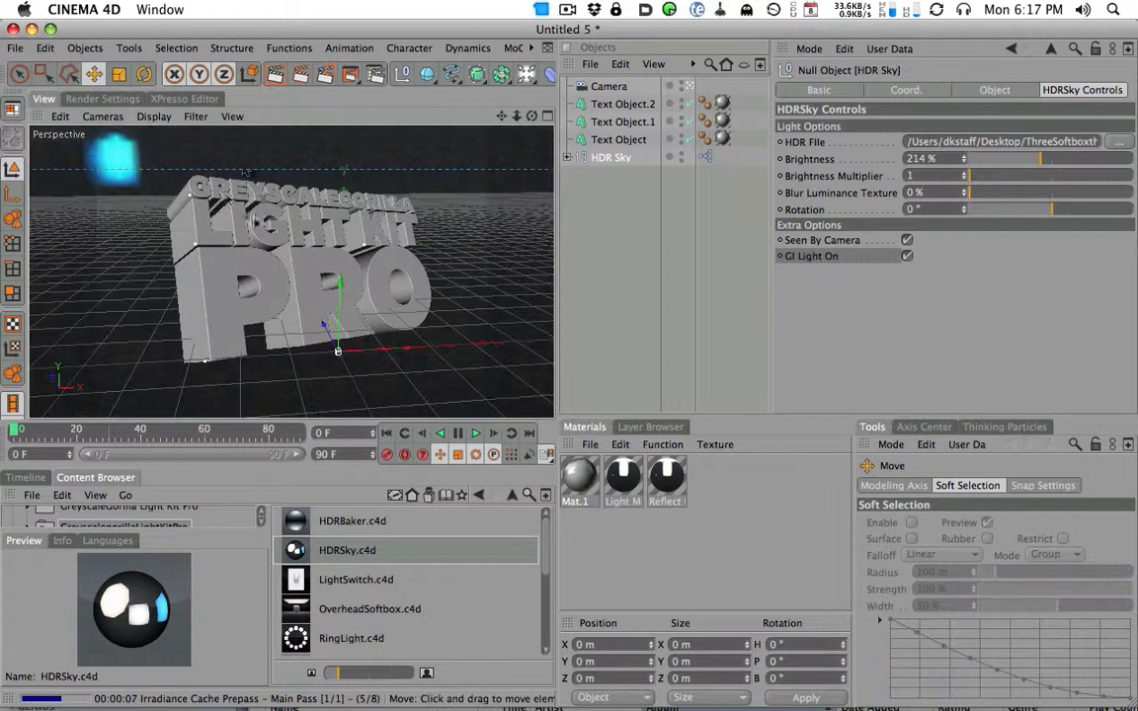
click(124, 99)
click(342, 160)
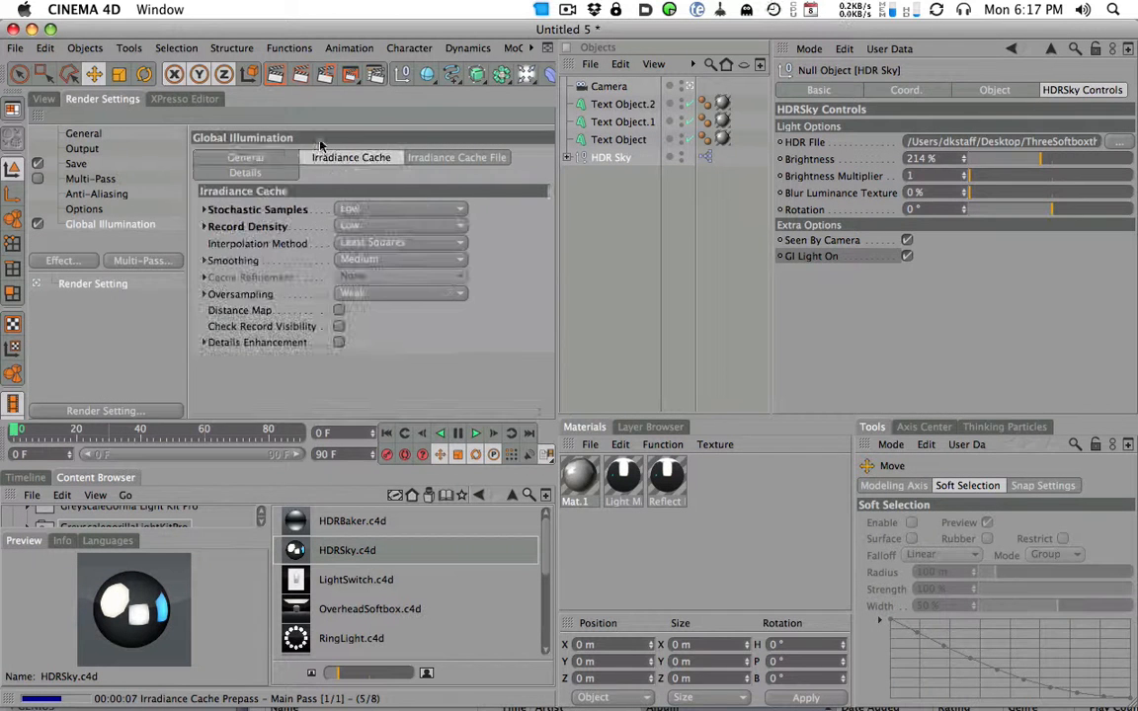
Step: Test-render the view, reduce the HDR Sky brightness to 147% and render again
click(45, 98)
click(277, 76)
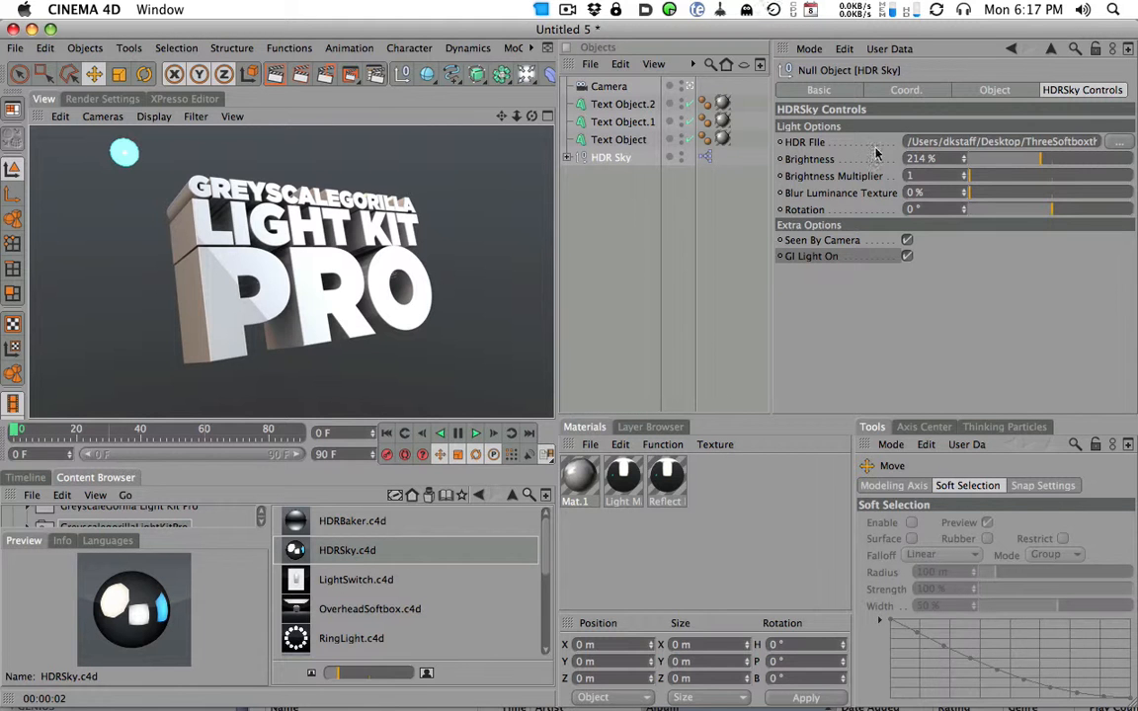
drag(1037, 163, 1027, 166)
click(277, 76)
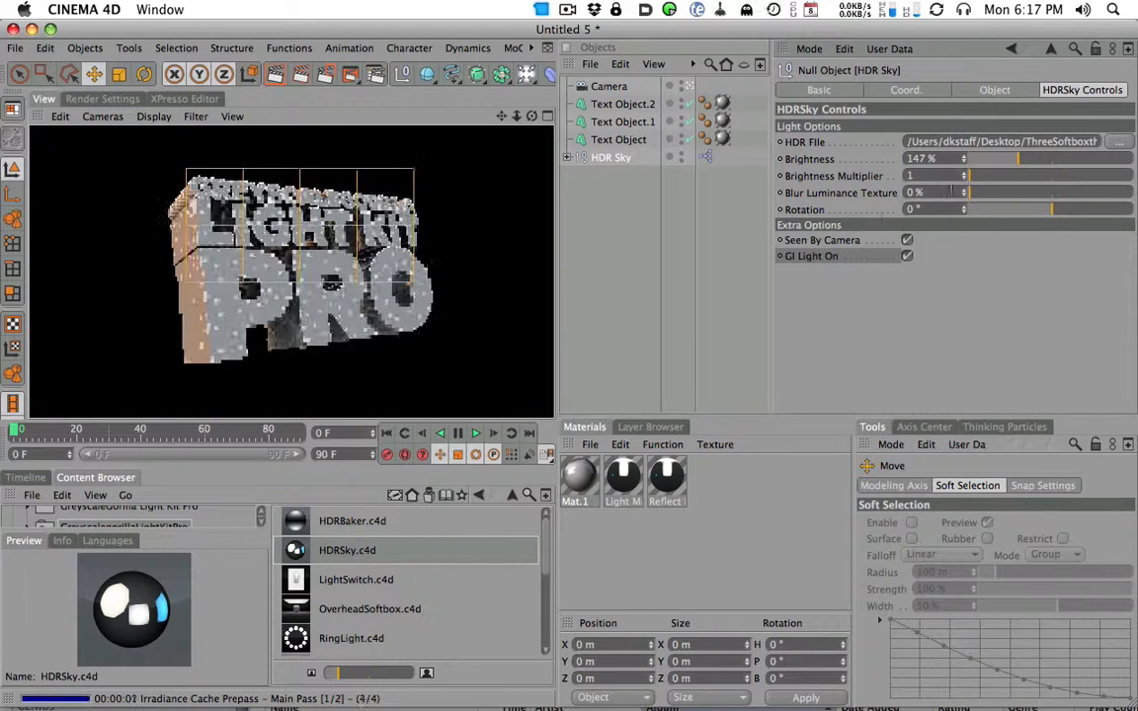
Step: Render the 3D text from a slightly different angle and look at the large softbox beside it
mouse_move(973, 177)
mouse_down()
mouse_move(1107, 187)
mouse_move(1074, 195)
mouse_move(1092, 212)
mouse_move(1130, 210)
mouse_move(975, 172)
mouse_move(980, 180)
mouse_up()
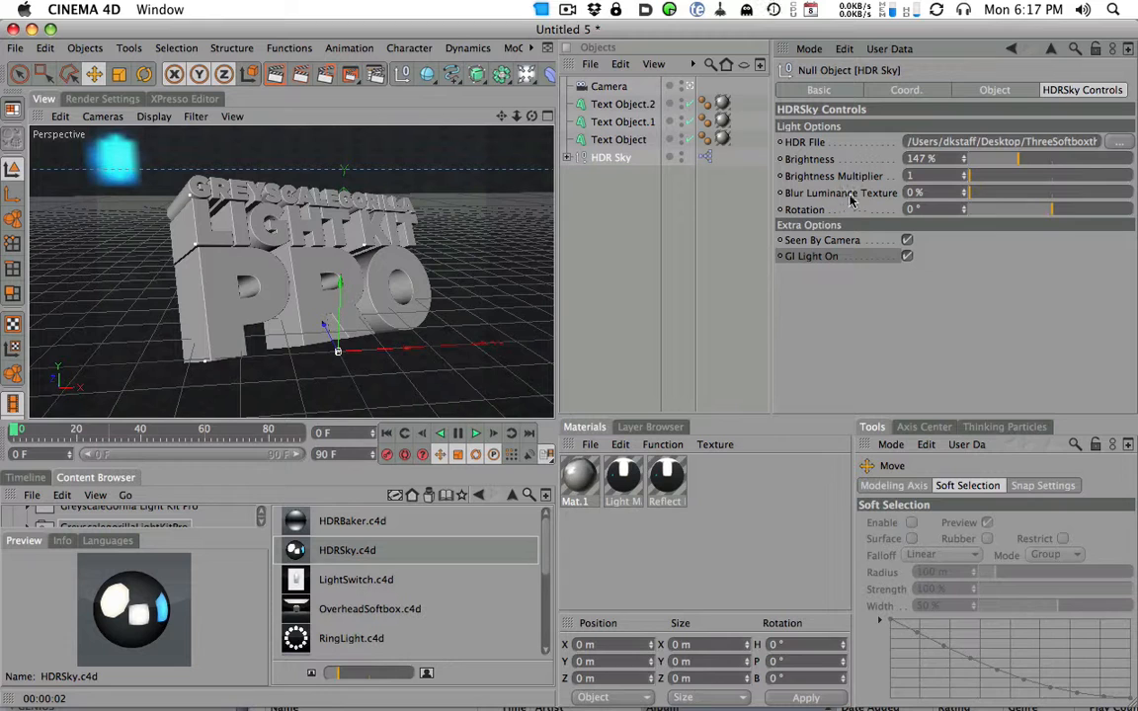
alt+drag(485, 265, 427, 274)
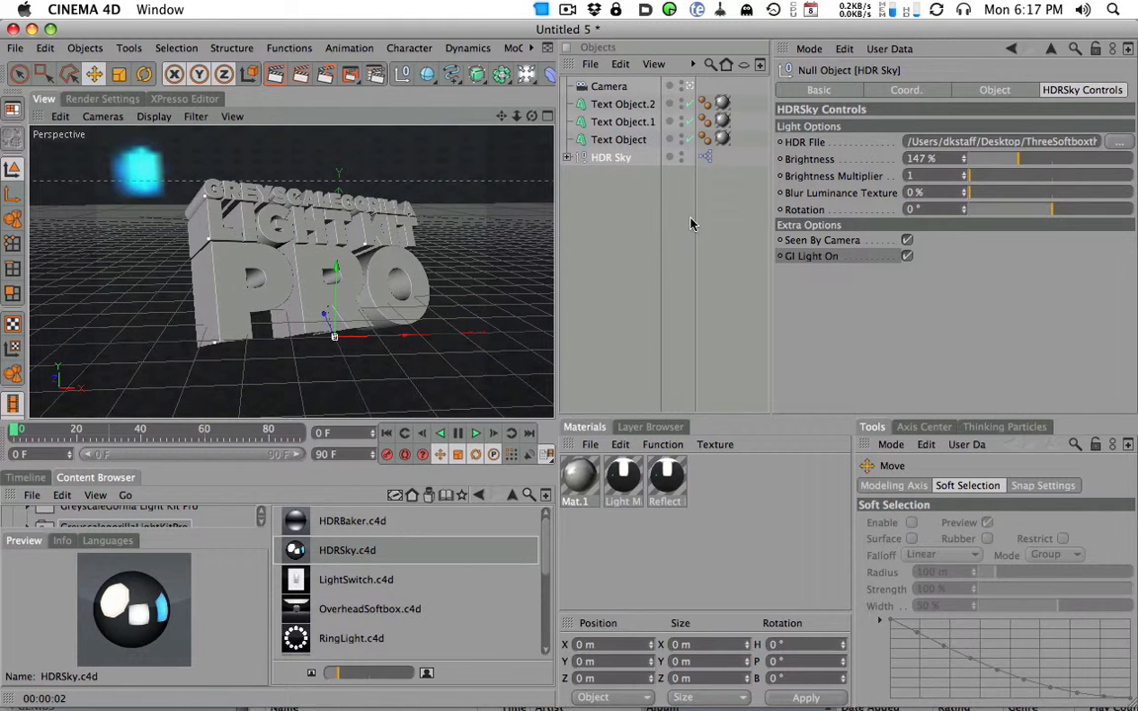
click(276, 74)
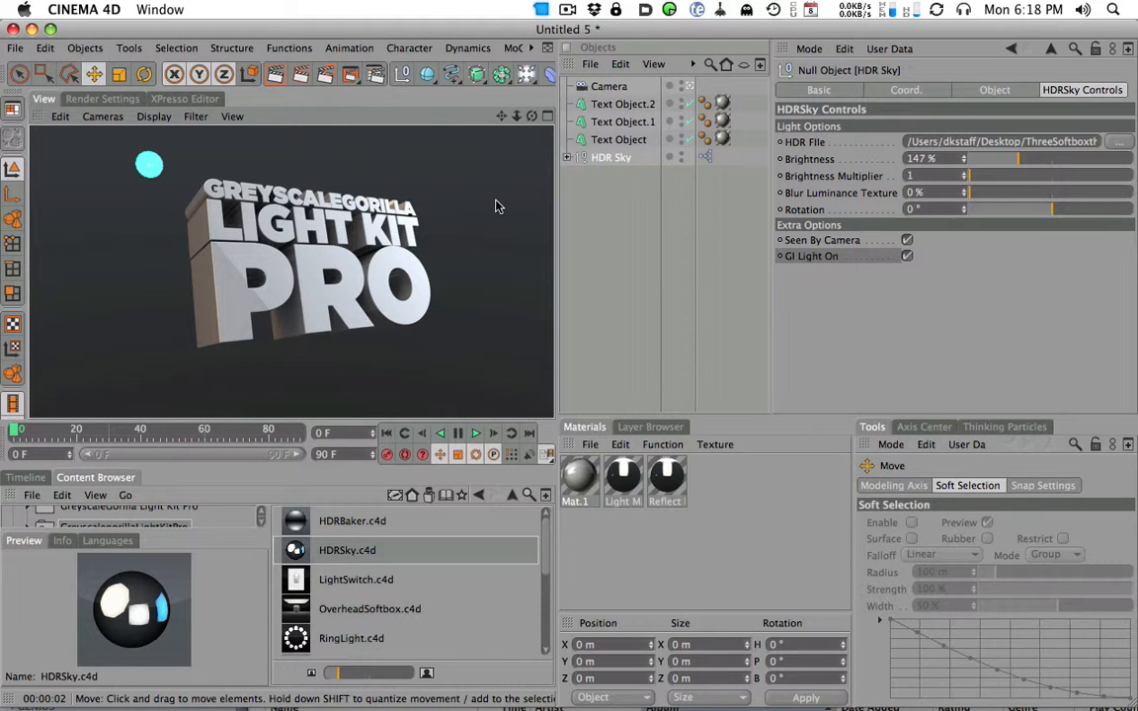
alt+drag(188, 190, 242, 162)
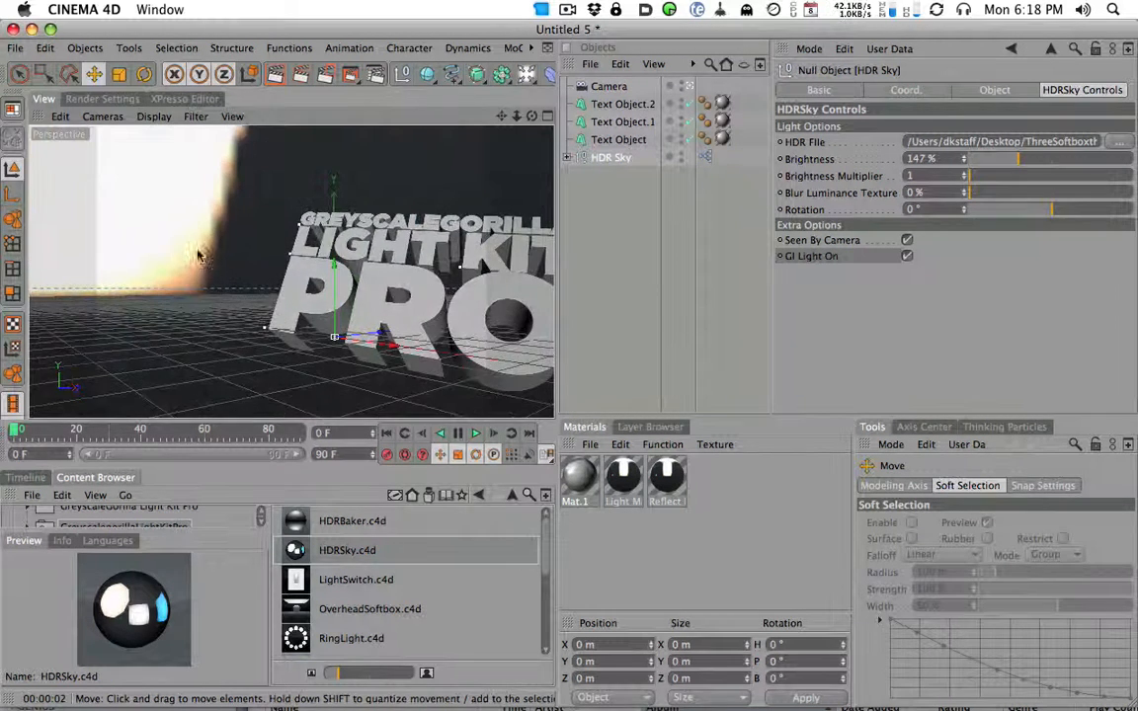
Step: Frame the 3D text with the HDR's blue light visible behind it and test-render the view
alt+drag(285, 282, 386, 201)
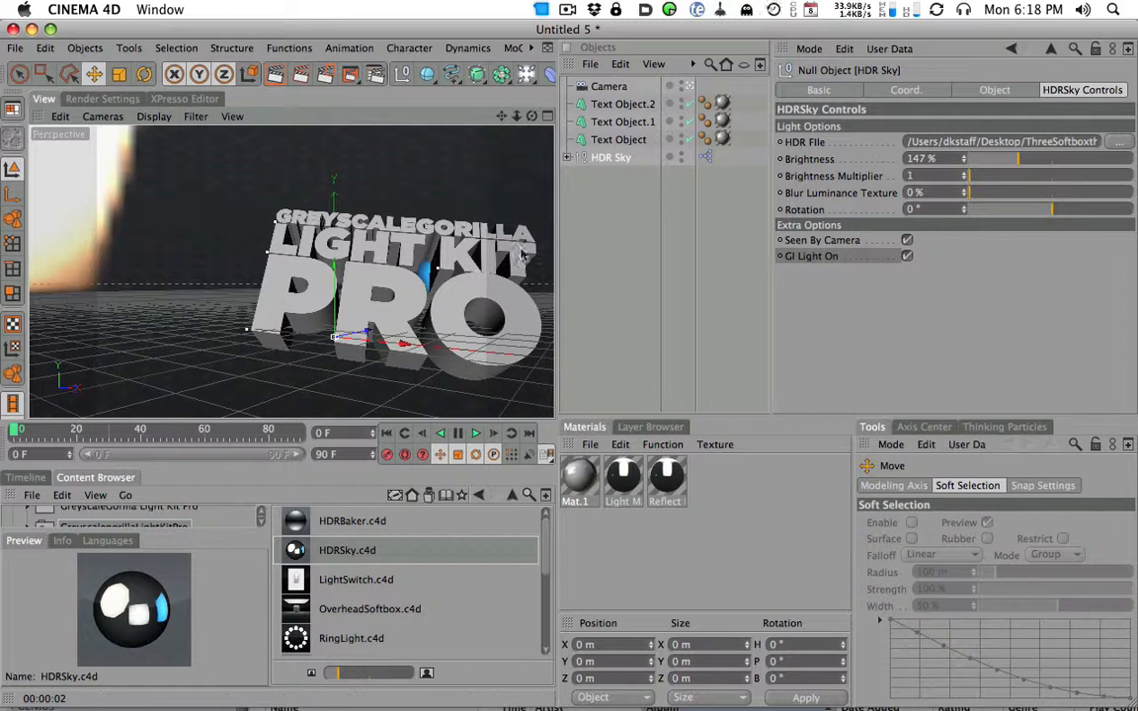
alt+drag(424, 211, 359, 178)
click(275, 74)
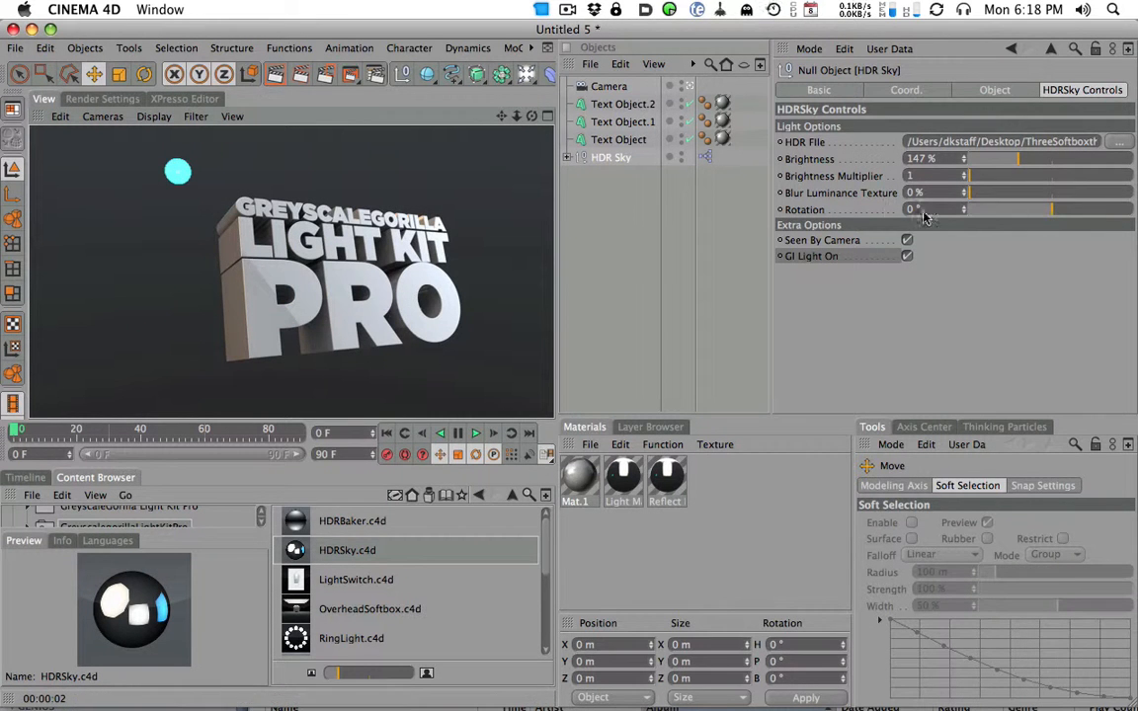
Step: Set the HDR Sky's Blur Luminance Texture to 54% and test-render the text
mouse_move(972, 194)
mouse_down()
mouse_move(1050, 197)
mouse_move(939, 195)
mouse_up()
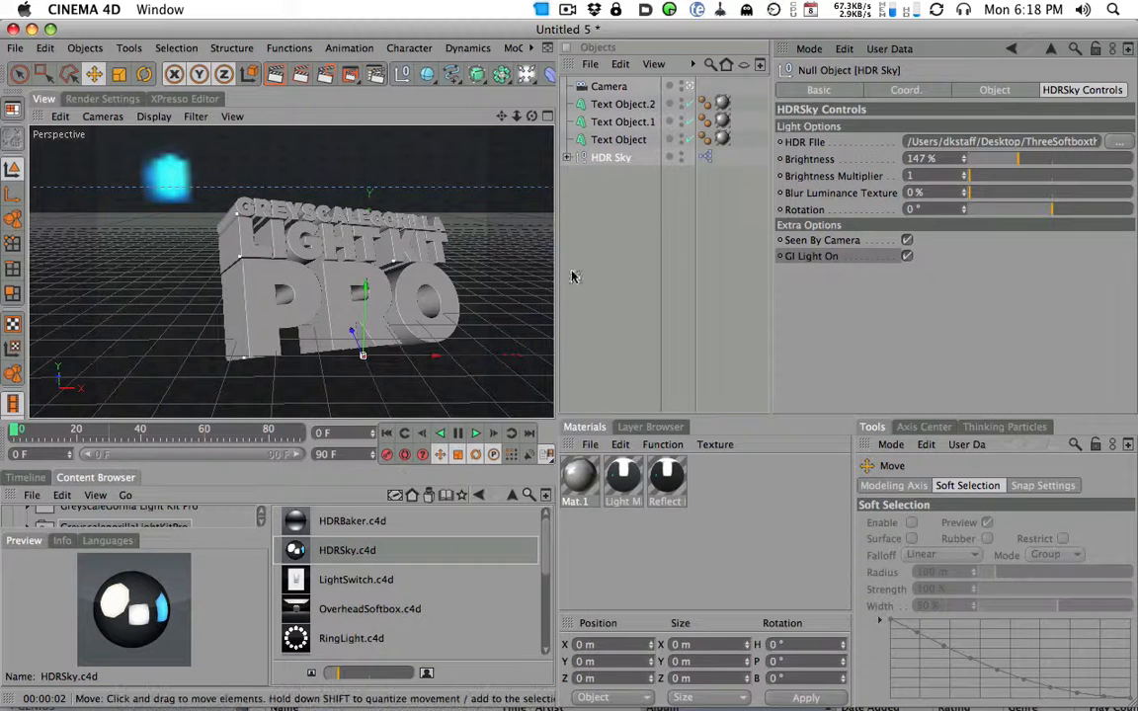
drag(983, 196, 1058, 193)
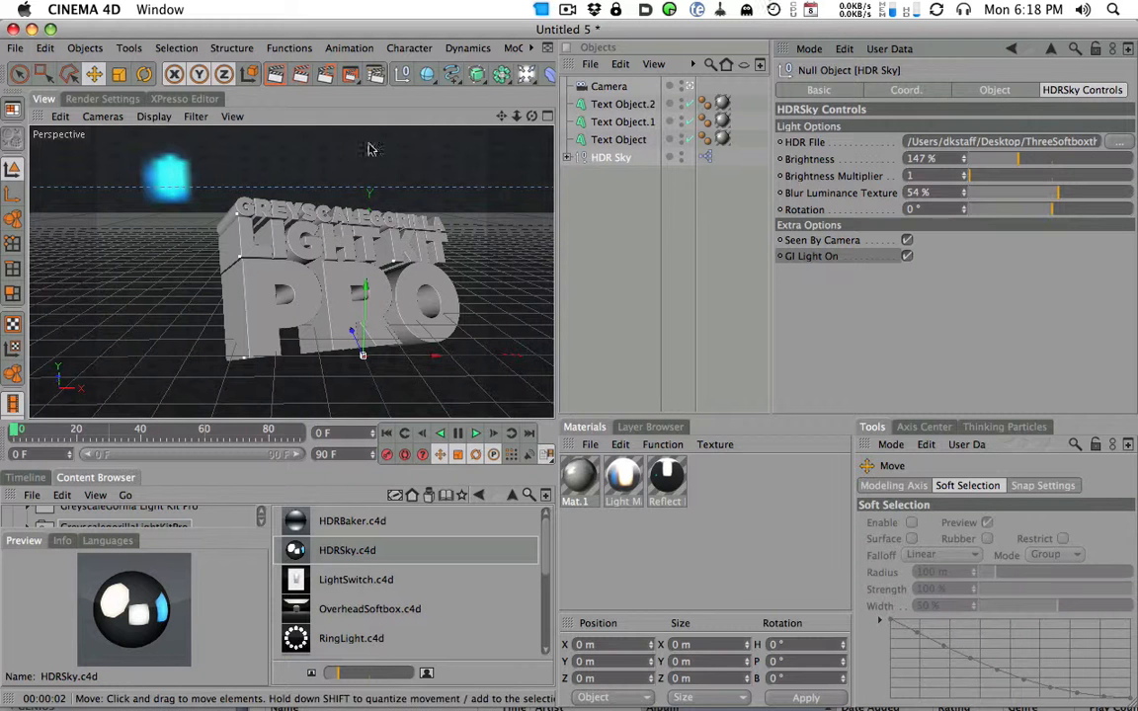
click(276, 75)
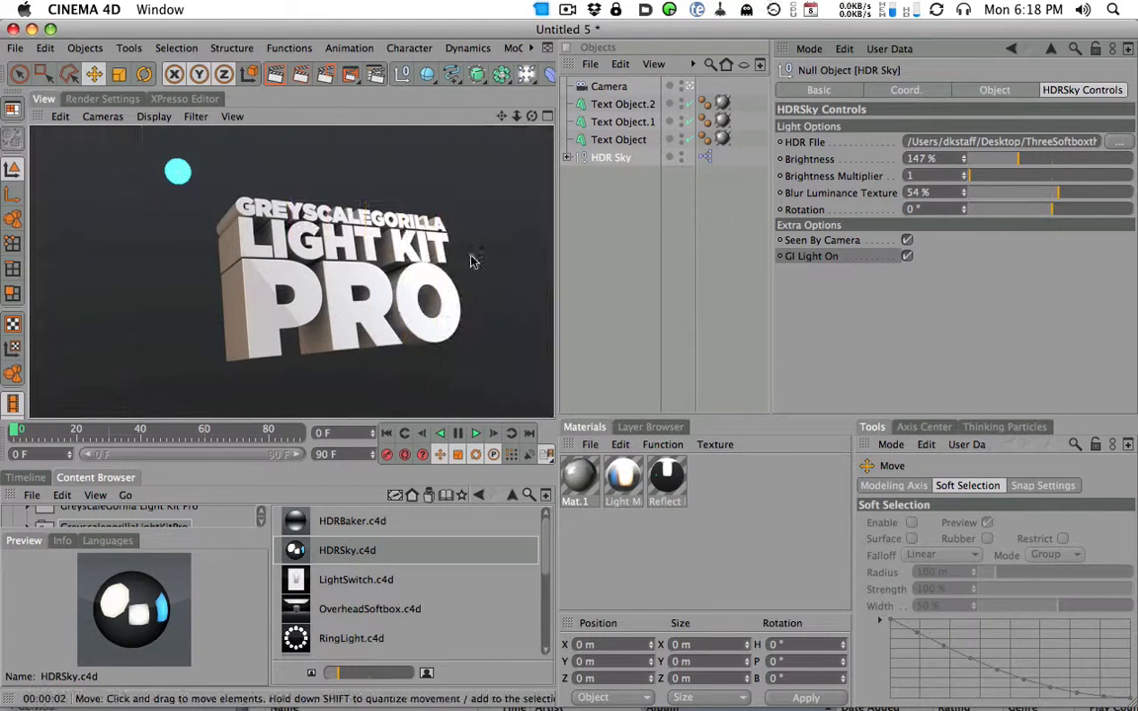
Step: Add a plane as a floor and scale it up to about 2033 m square
drag(352, 76, 287, 204)
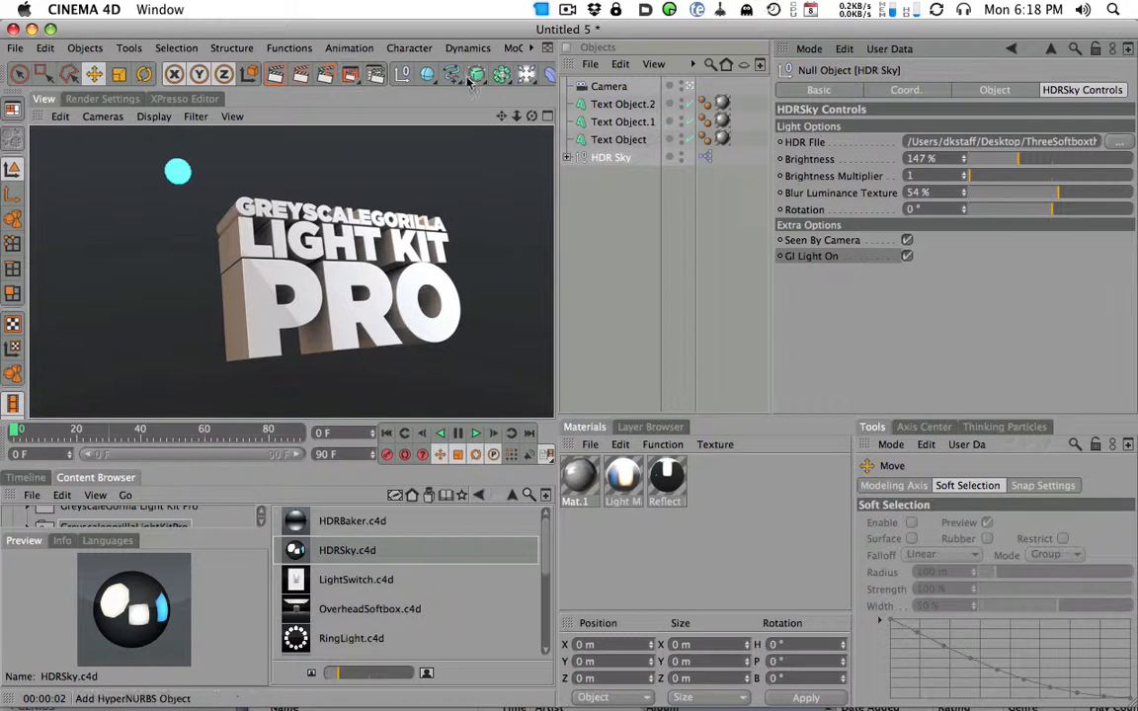
drag(477, 76, 543, 121)
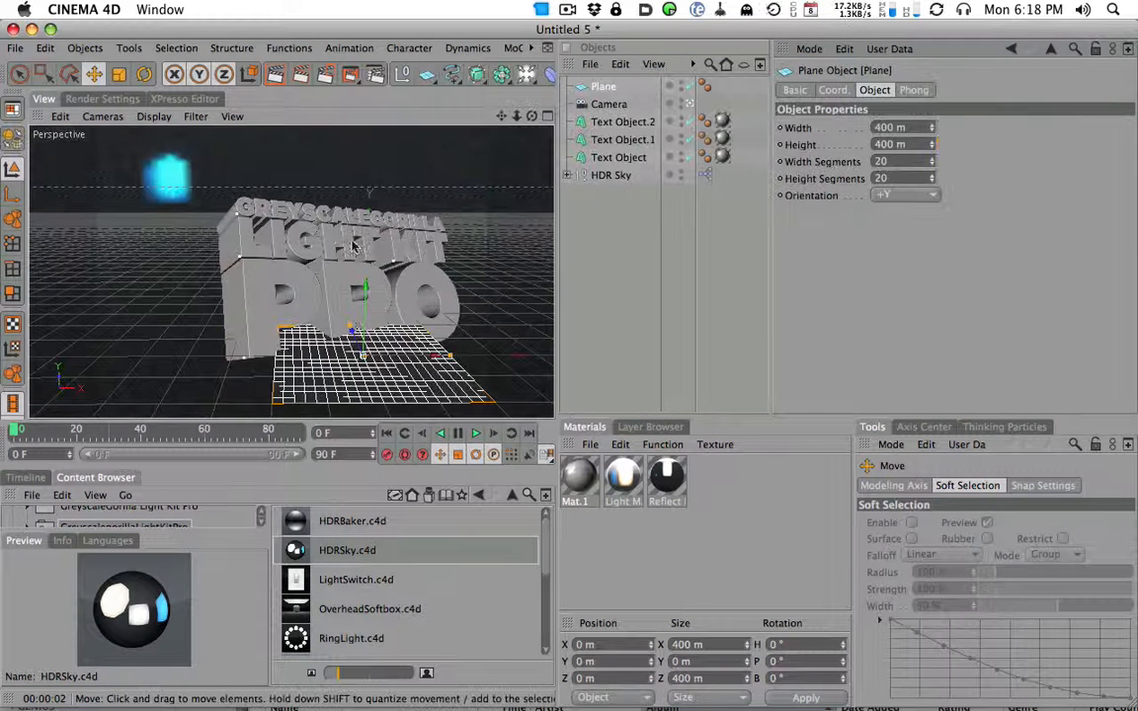
key(t)
drag(145, 292, 286, 407)
key(e)
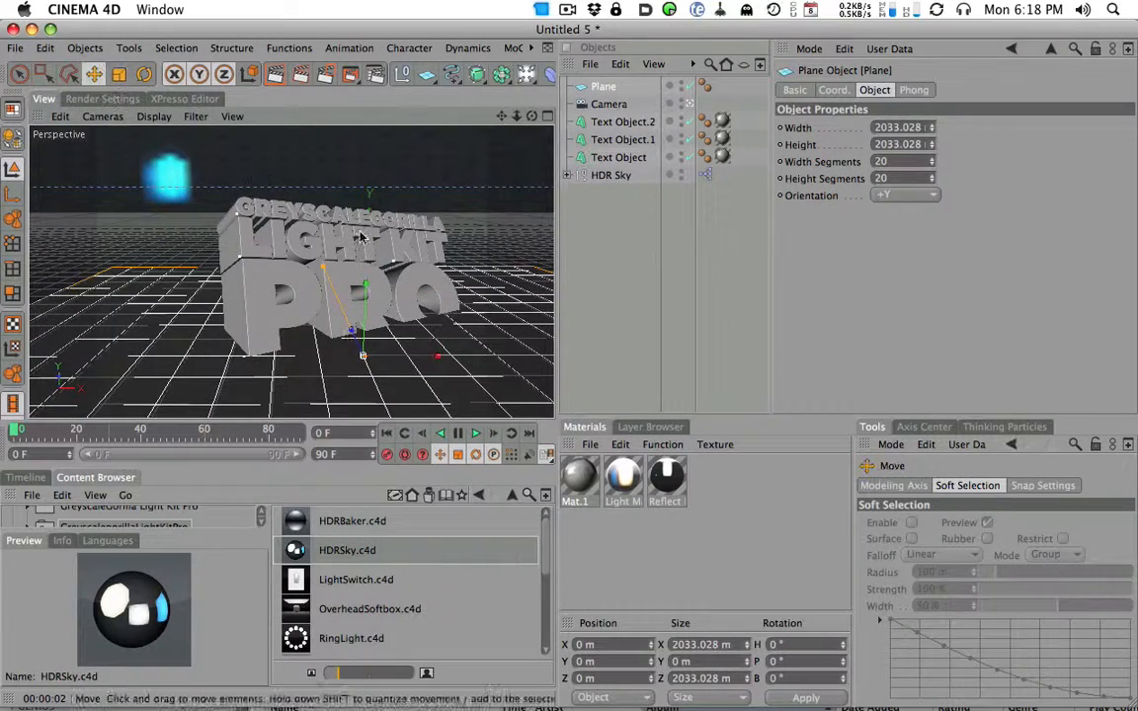
Step: Place the floor plane beneath the text at about Y -69 m and Z 123 m, and test-render the view
mouse_move(364, 356)
mouse_down()
mouse_move(361, 380)
mouse_move(346, 345)
mouse_up()
click(276, 77)
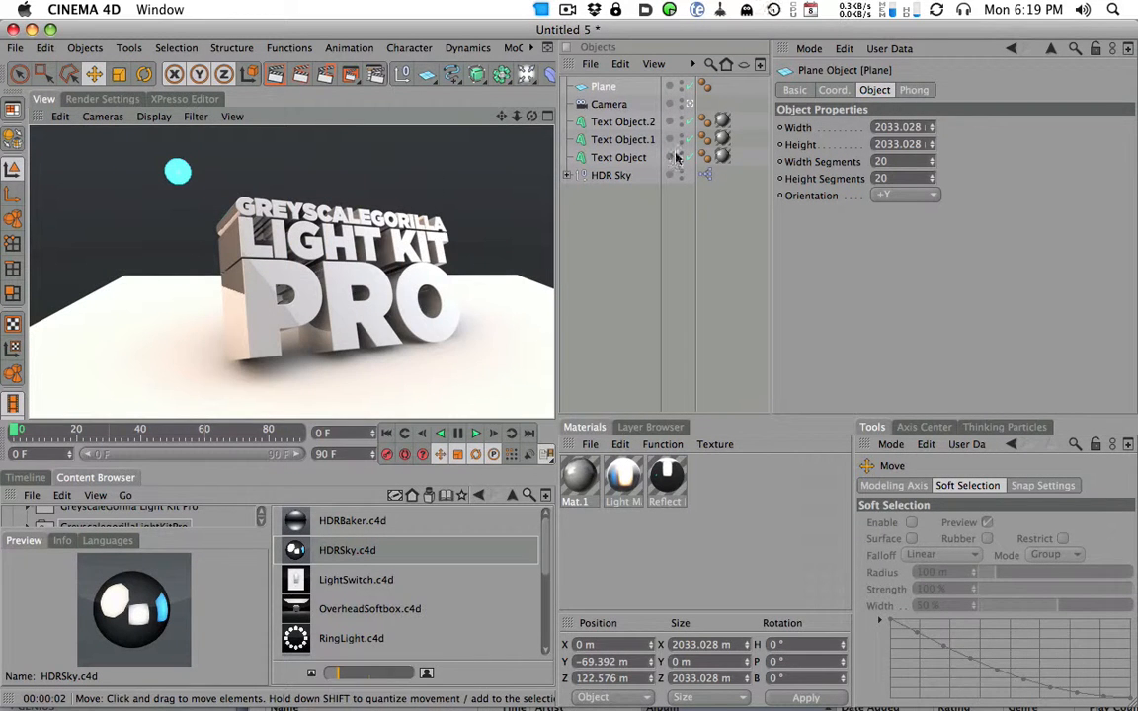
Step: Set the HDR Sky's Blur Luminance Texture to 36%
click(610, 175)
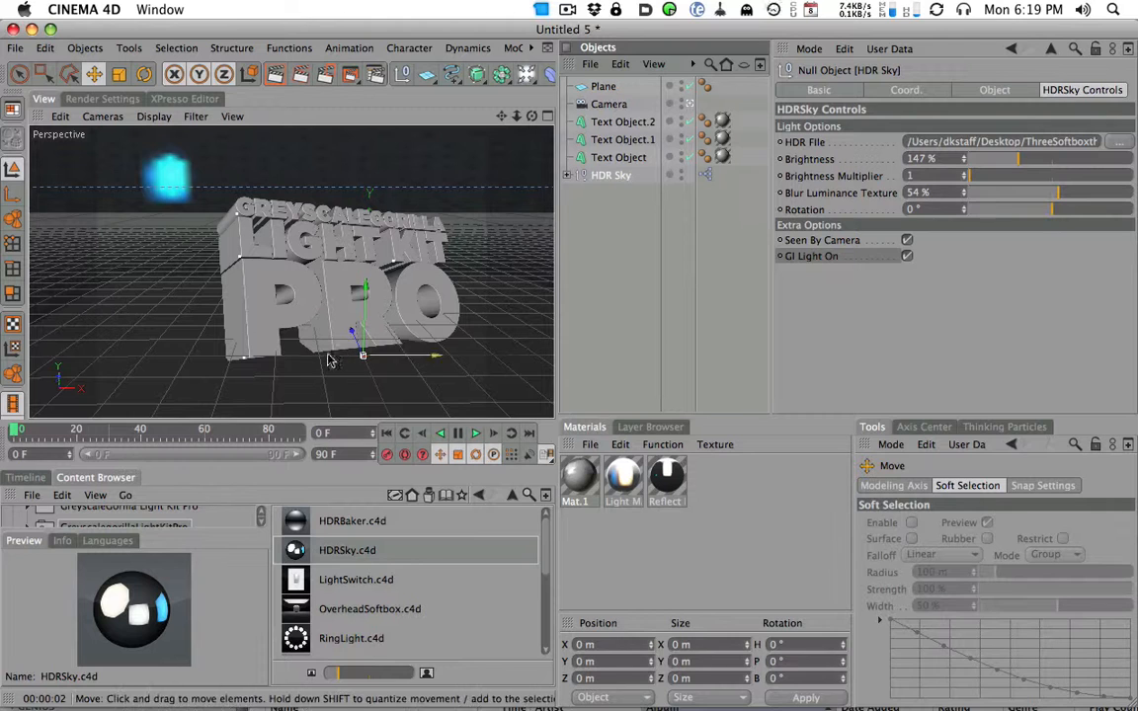
alt+drag(468, 211, 351, 341)
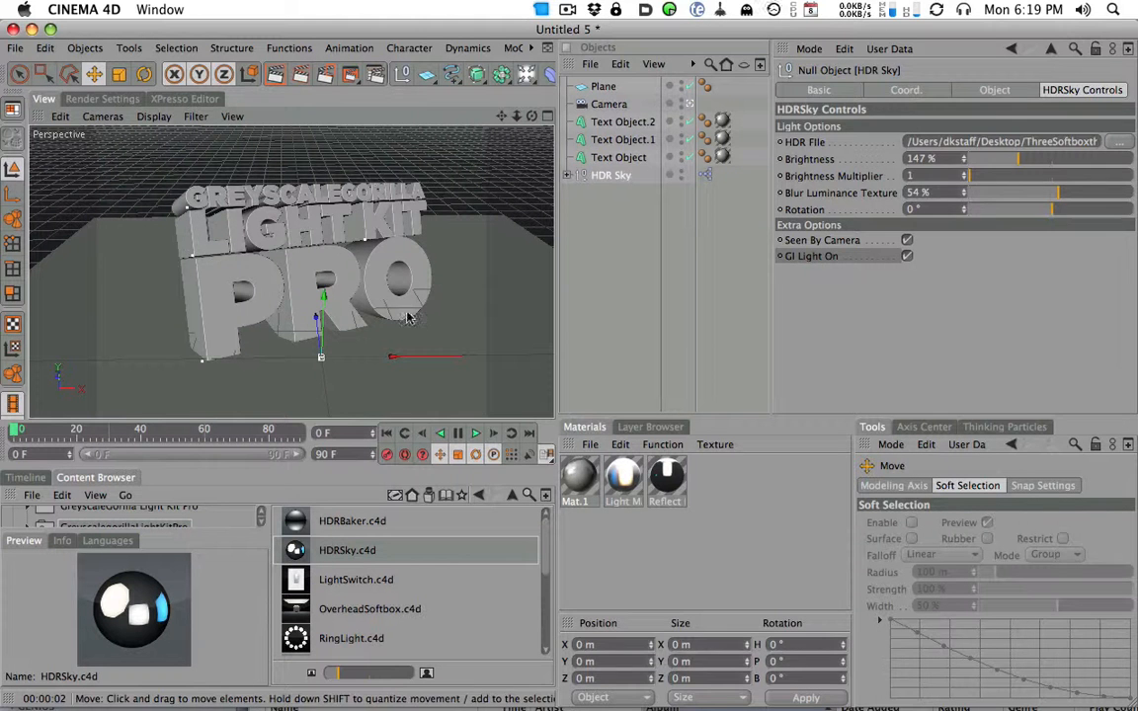
click(713, 255)
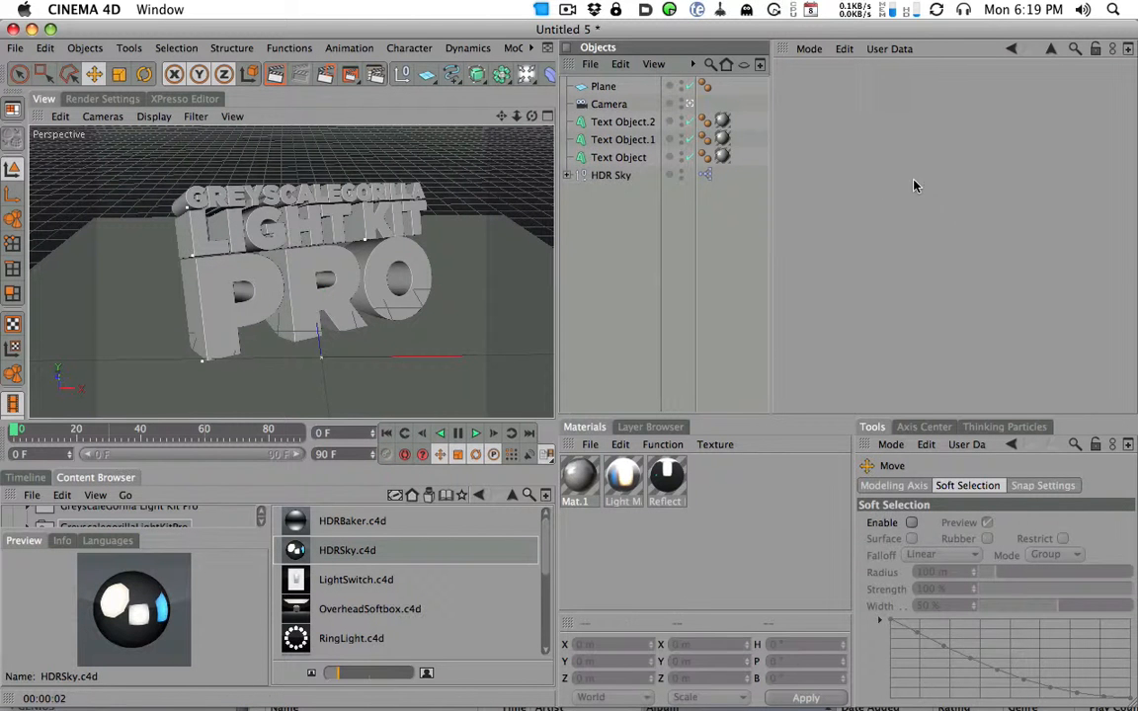
click(616, 176)
mouse_move(1030, 198)
mouse_down()
mouse_move(1068, 202)
mouse_move(1030, 194)
mouse_up()
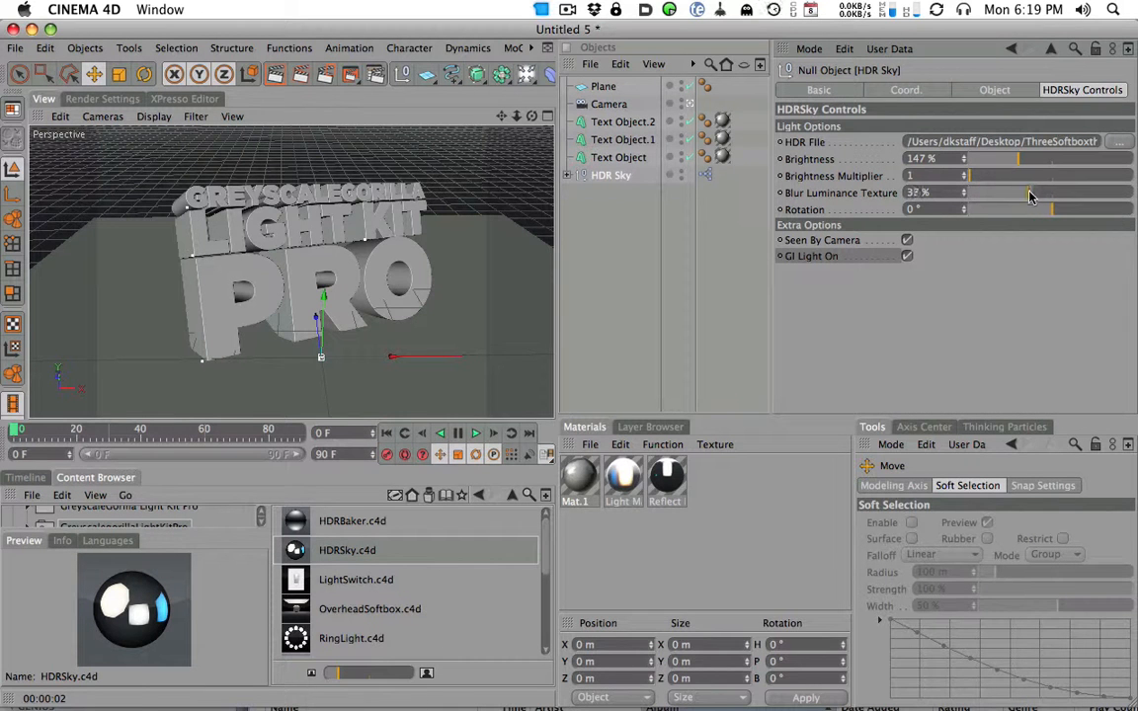
Step: Rotate the HDR Sky to -79° so a softbox sits behind the text, and render the view
alt+right_drag(477, 211, 207, 331)
alt+drag(342, 240, 348, 178)
mouse_move(1051, 210)
mouse_down()
mouse_move(1019, 211)
mouse_move(1035, 219)
mouse_up()
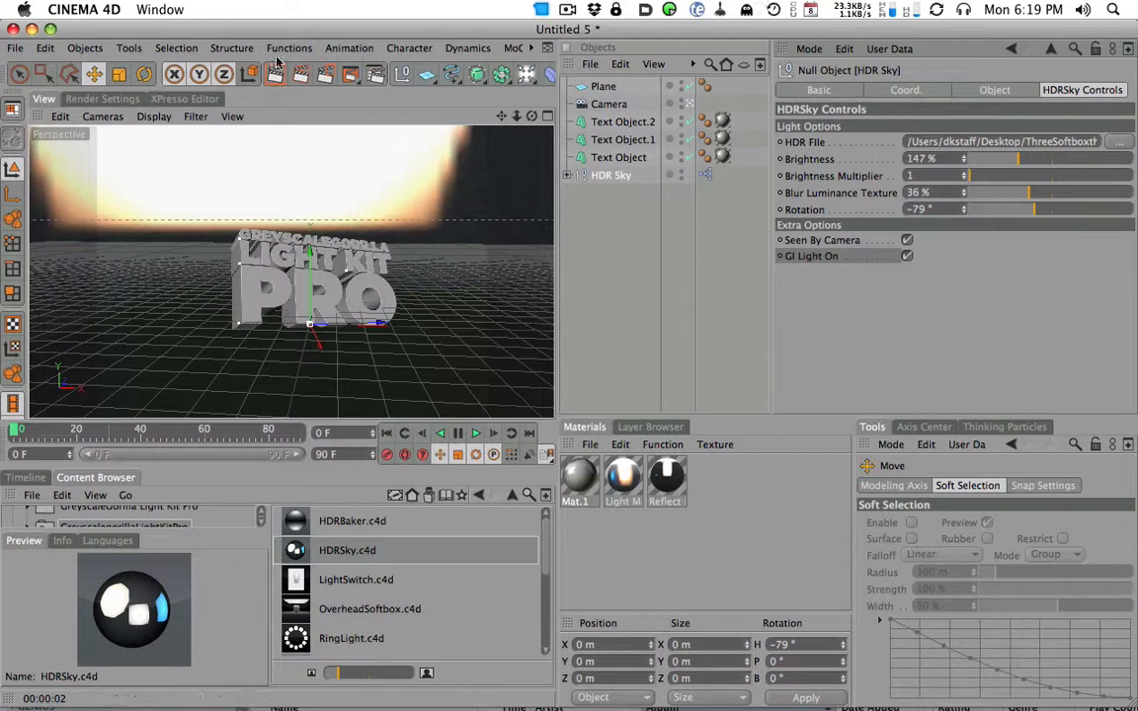
click(249, 74)
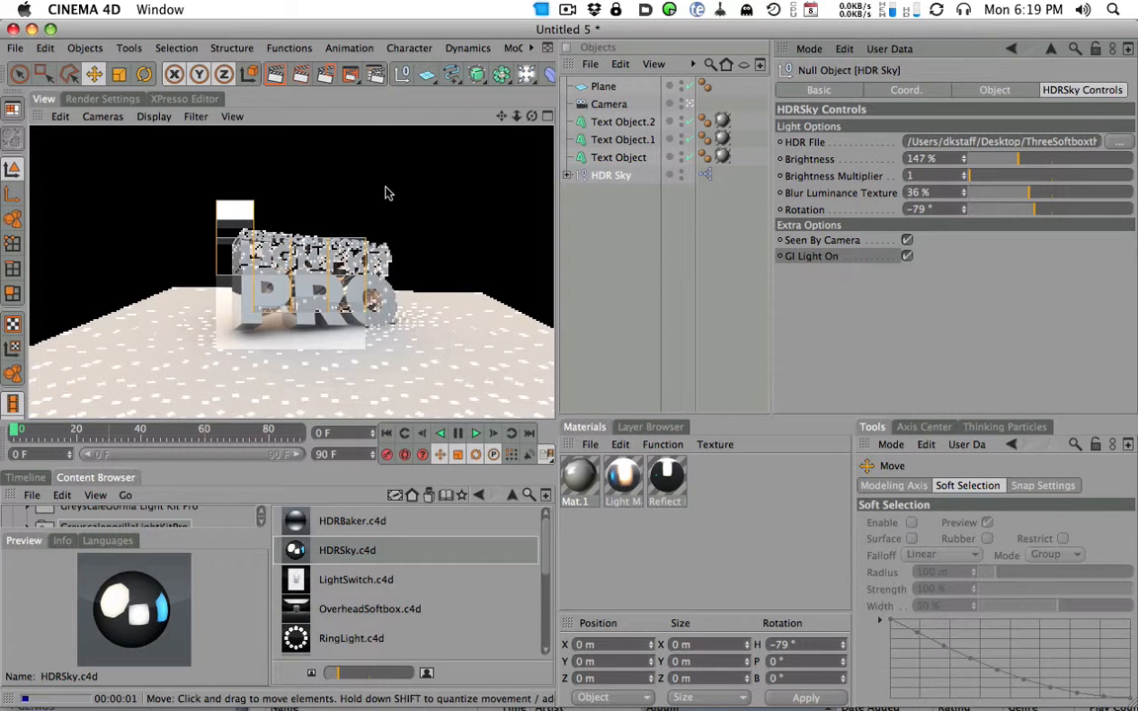
Step: Set the HDR Sky's brightness to 98% and its rotation to -257°, test-rendering after each change
drag(993, 165, 1000, 163)
click(249, 74)
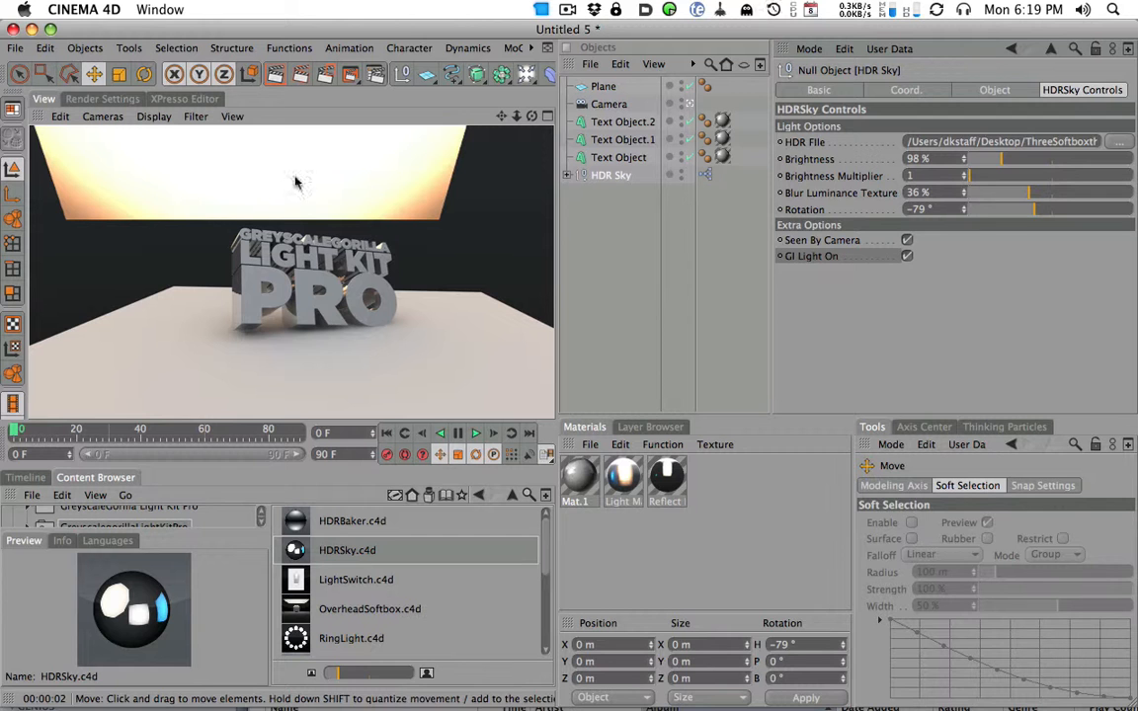
drag(1025, 210, 993, 211)
click(275, 74)
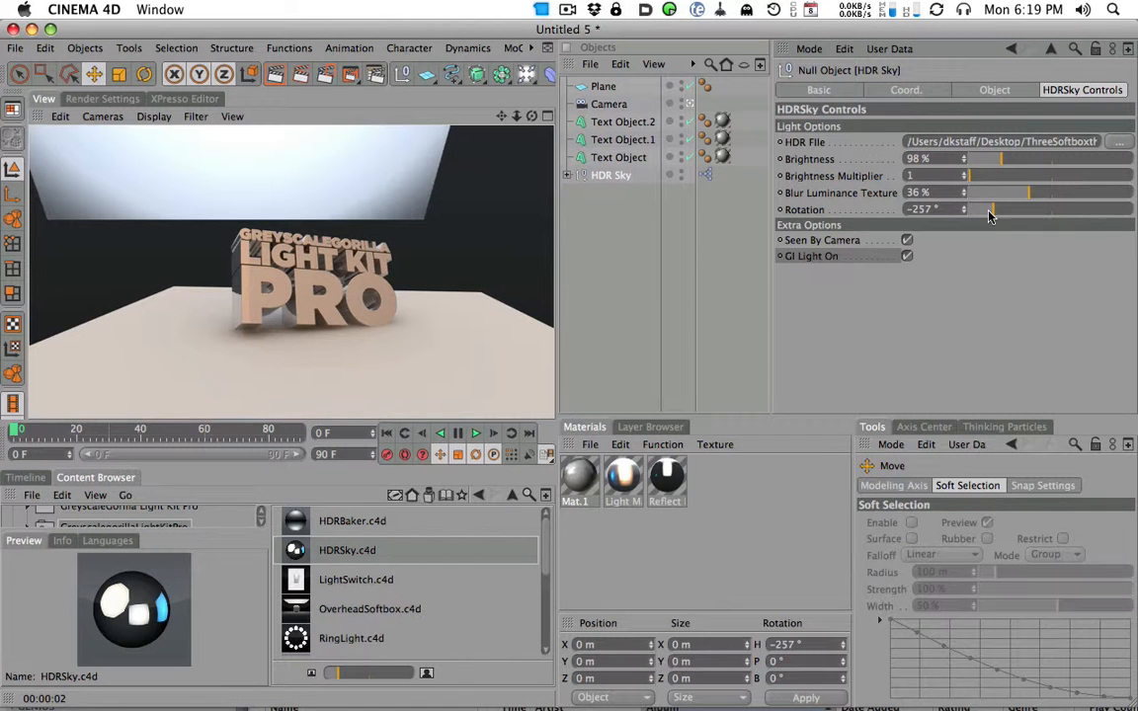
Step: Disable Seen By Camera on the HDR Sky and test-render the text without the visible sky
click(907, 242)
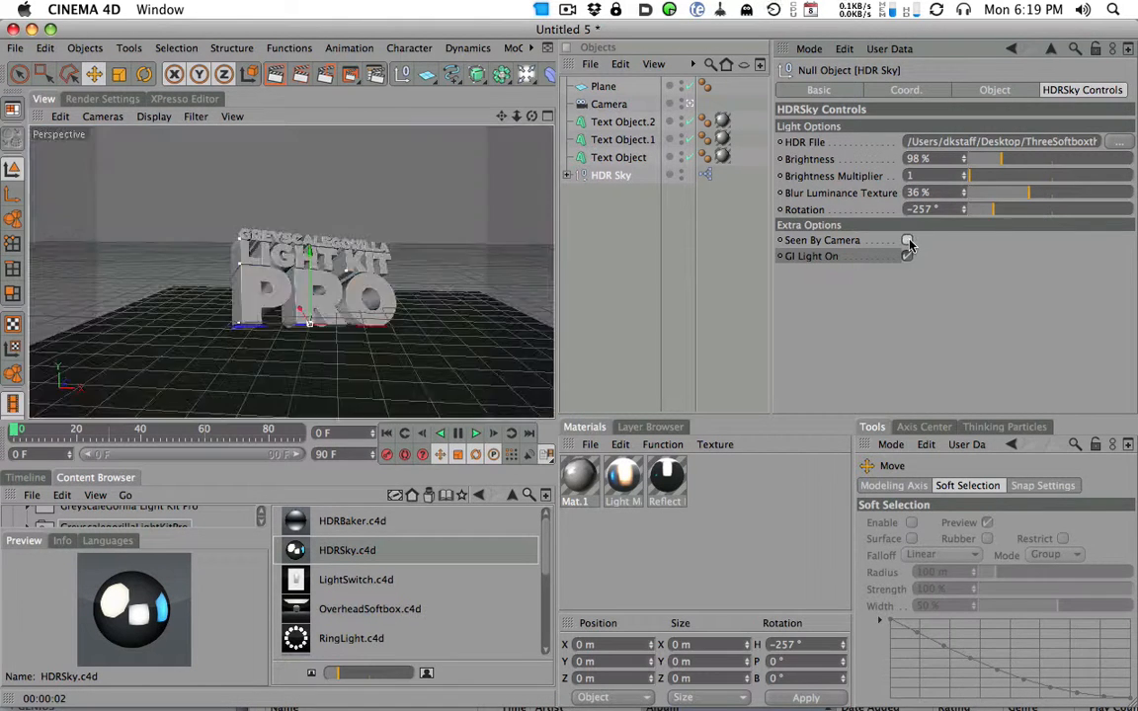
click(274, 74)
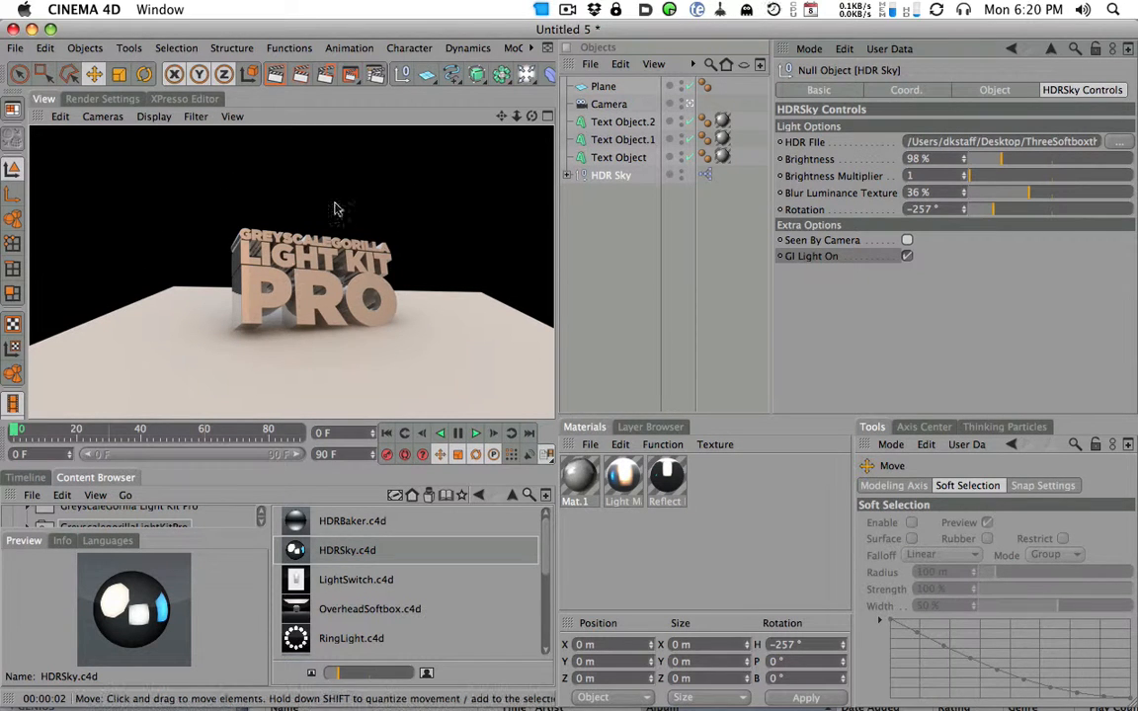
Step: Test-render with Seen By Camera enabled again and GI Light On disabled, and re-enable the HDR Sky's GI light
click(907, 258)
click(279, 76)
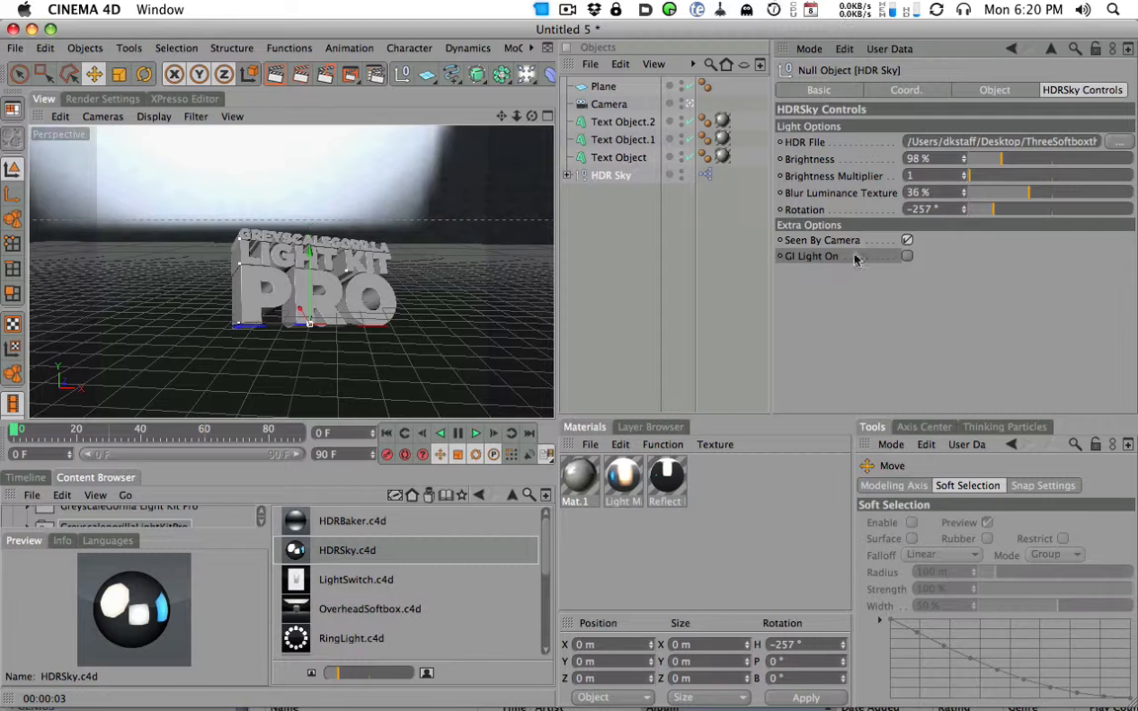
click(276, 76)
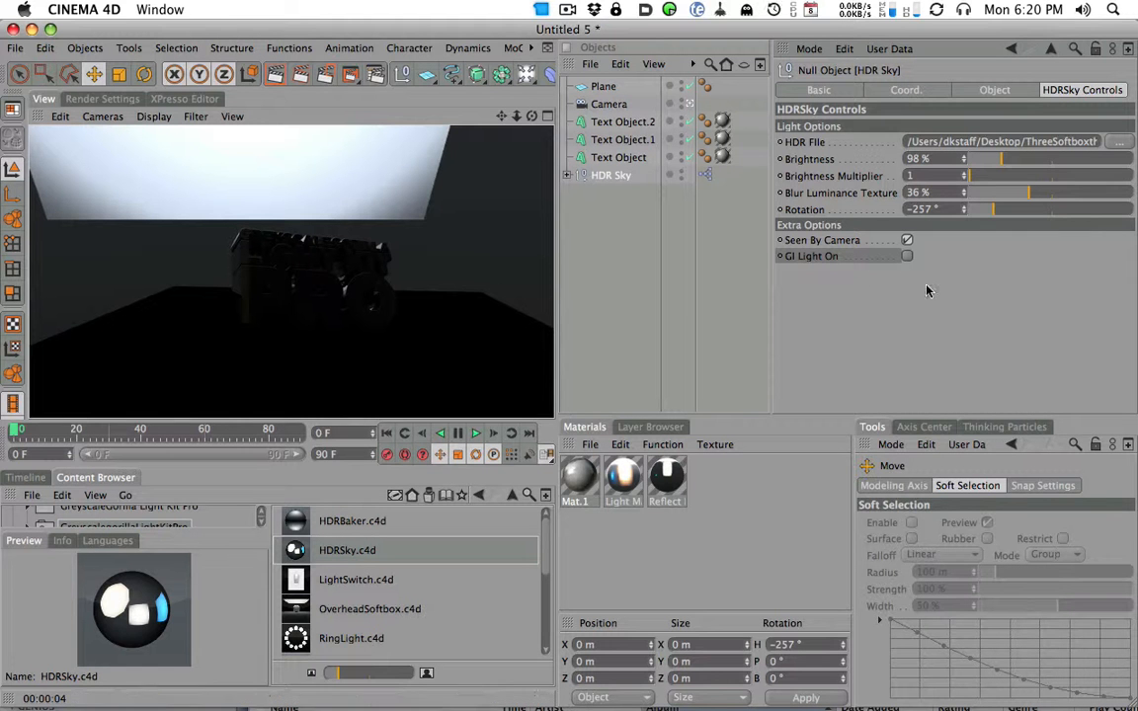
click(908, 256)
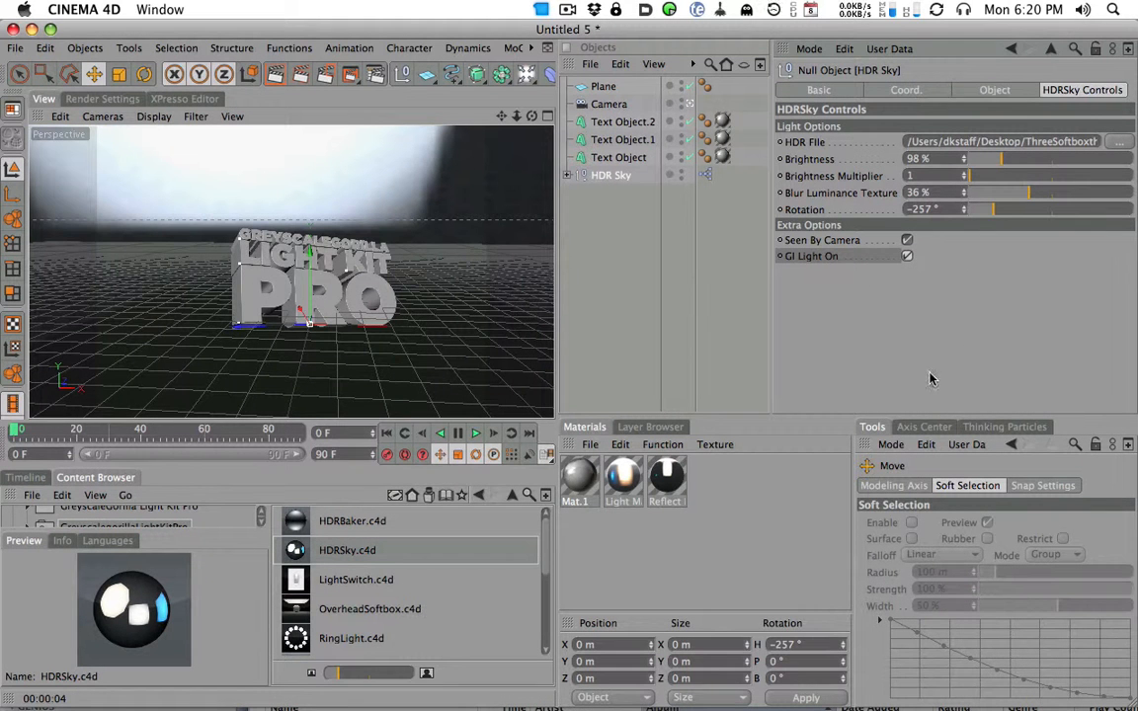
Step: Reset the HDR Sky's Blur Luminance Texture to 0% with the text framed farther away
click(613, 181)
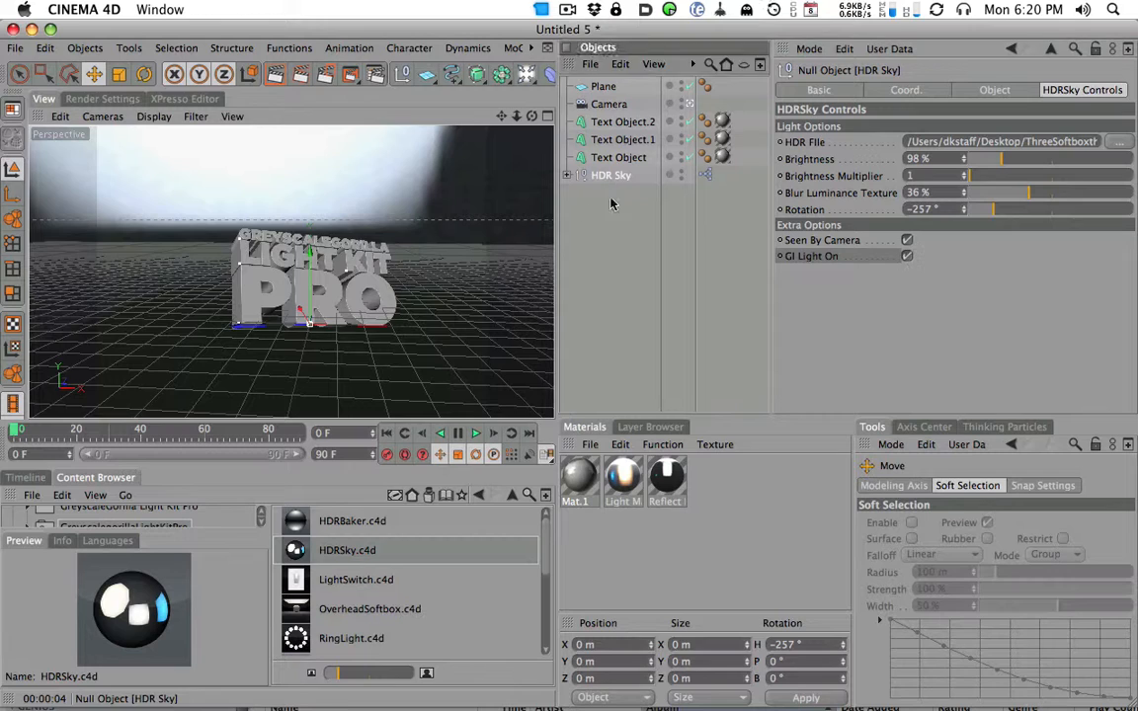
scroll(362, 257, down, 1)
scroll(361, 257, down, 2)
alt+drag(437, 175, 402, 234)
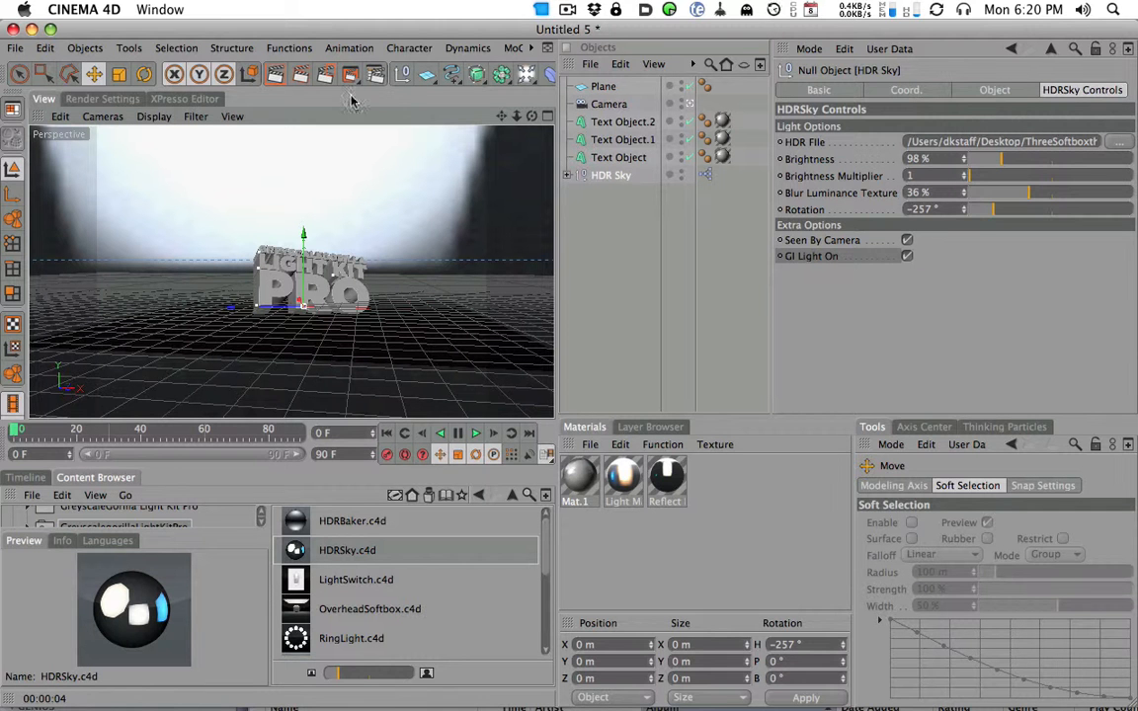
drag(1024, 193, 963, 193)
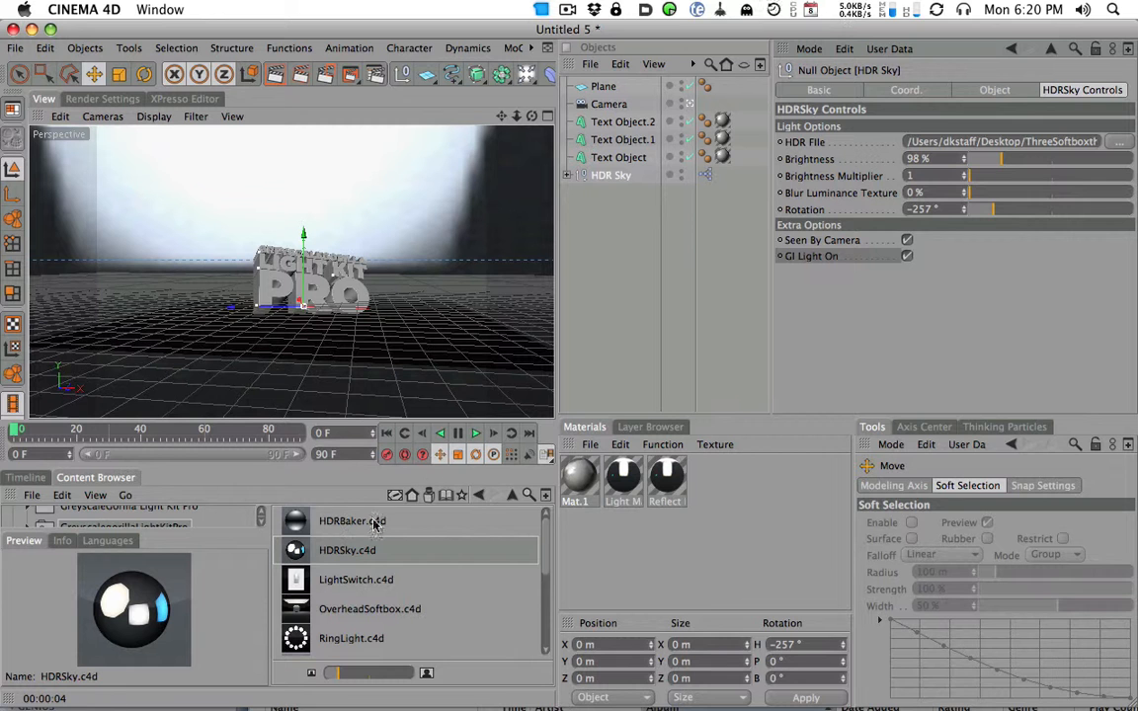
Step: Browse the other light presets of the Greyscalegorilla Light Kit Pro library
mouse_move(547, 544)
mouse_down()
mouse_move(553, 612)
mouse_move(555, 521)
mouse_up()
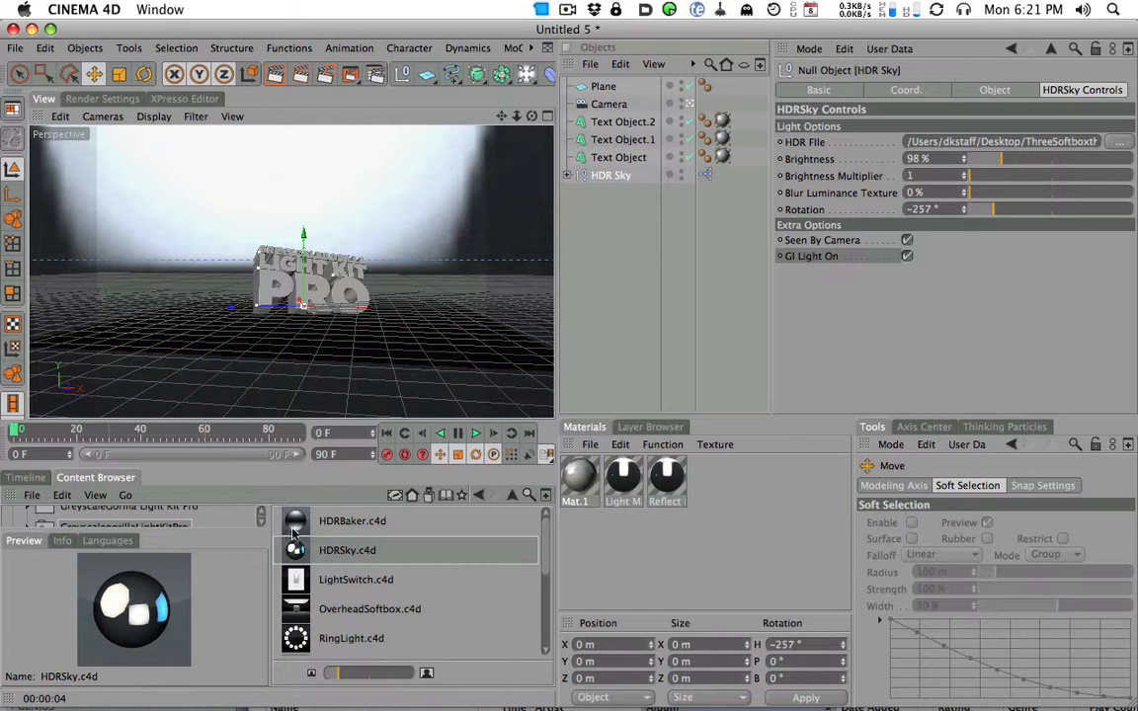
drag(545, 551, 542, 597)
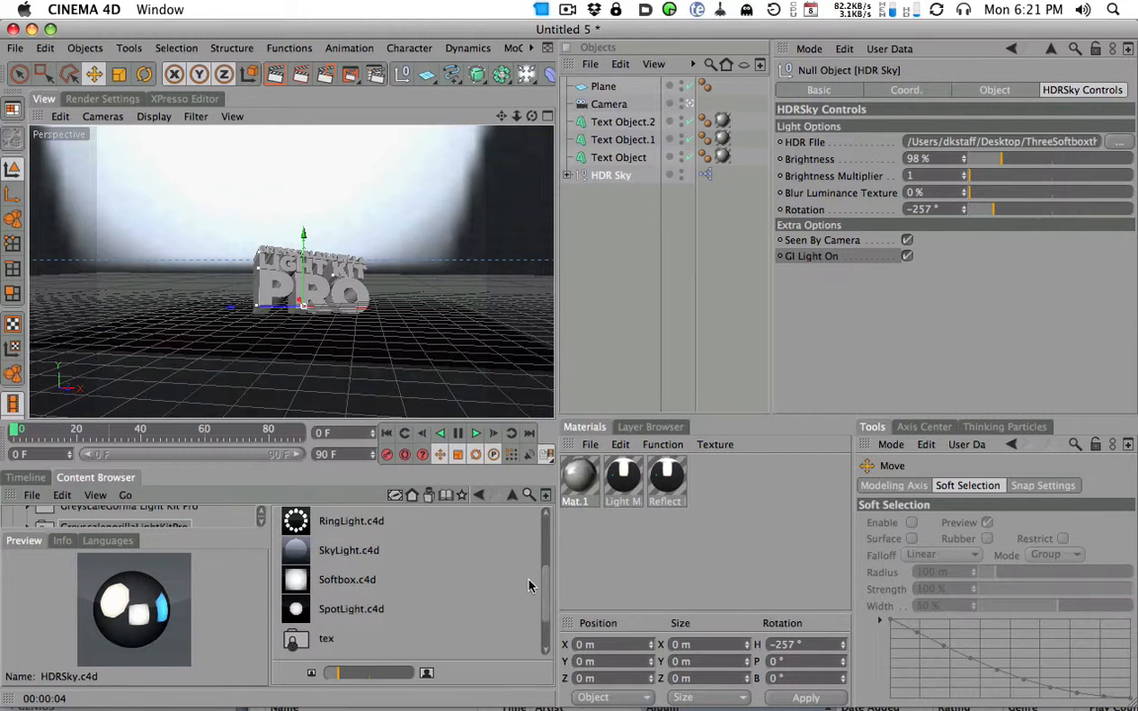